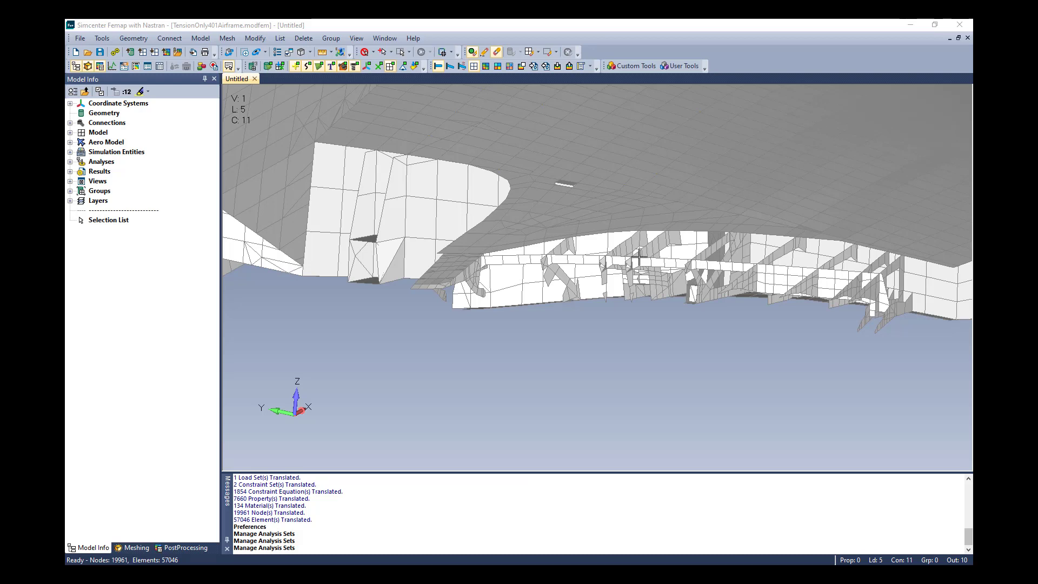
Set the results destination to Simcenter in the global output requests of the Simcenter Nastran Multi-Step NL analysis set
{"action": "left_click", "coordinate": [199, 38]}
{"action": "left_click", "coordinate": [227, 149]}
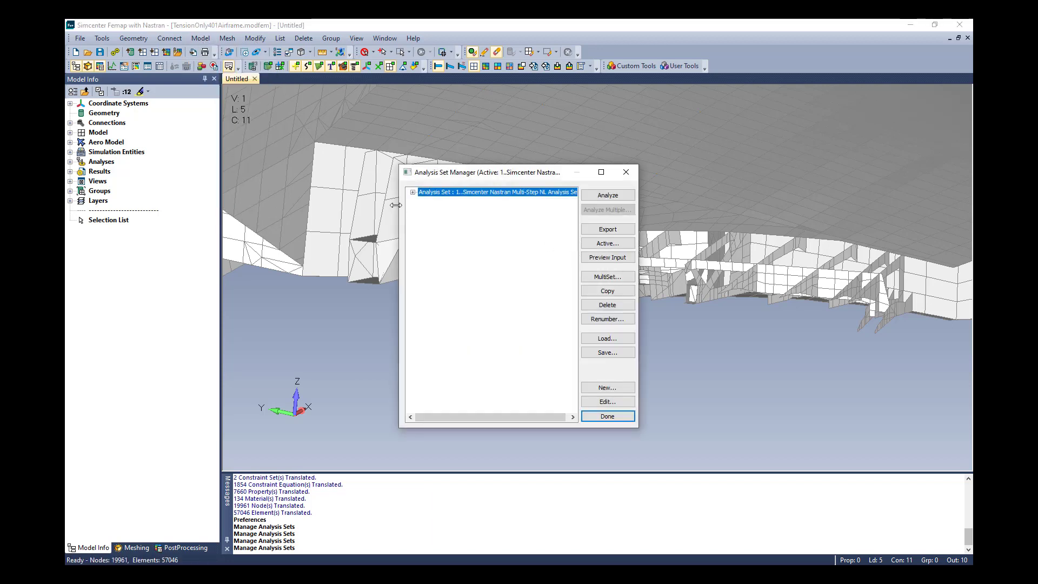
{"action": "left_click", "coordinate": [413, 192]}
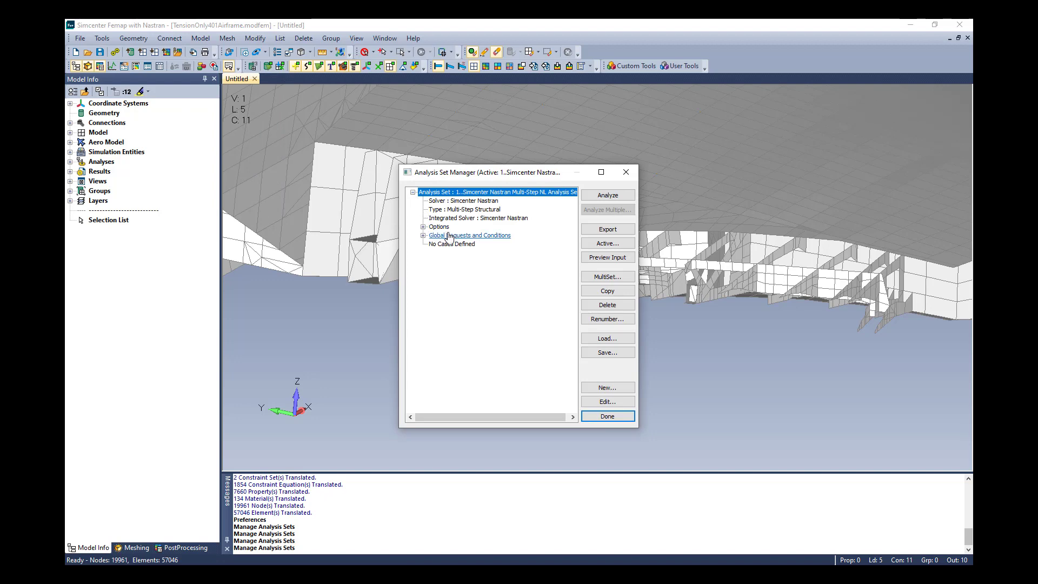
{"action": "left_click", "coordinate": [423, 235]}
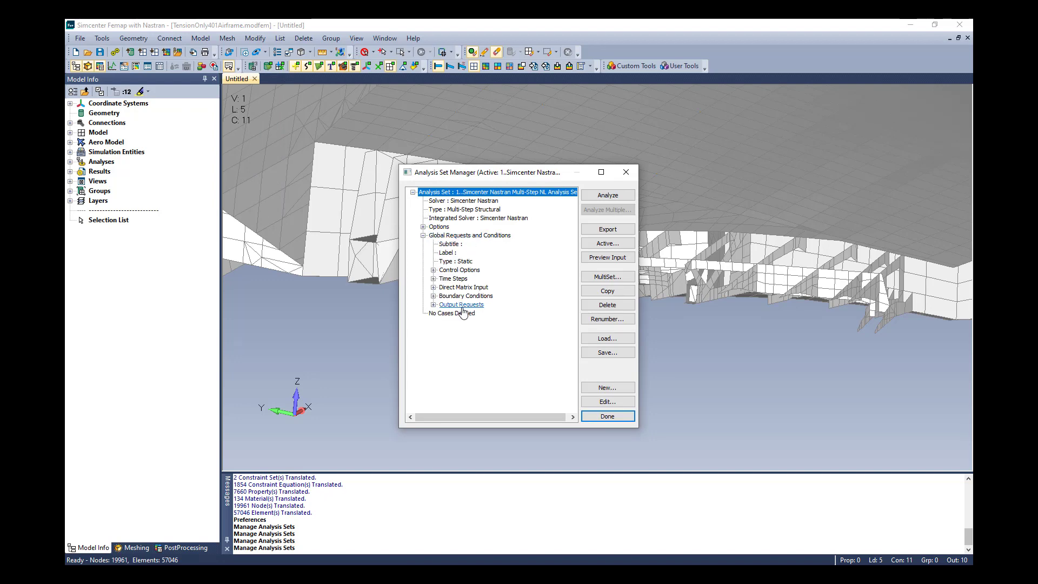
{"action": "left_click", "coordinate": [461, 304]}
{"action": "left_click", "coordinate": [604, 403]}
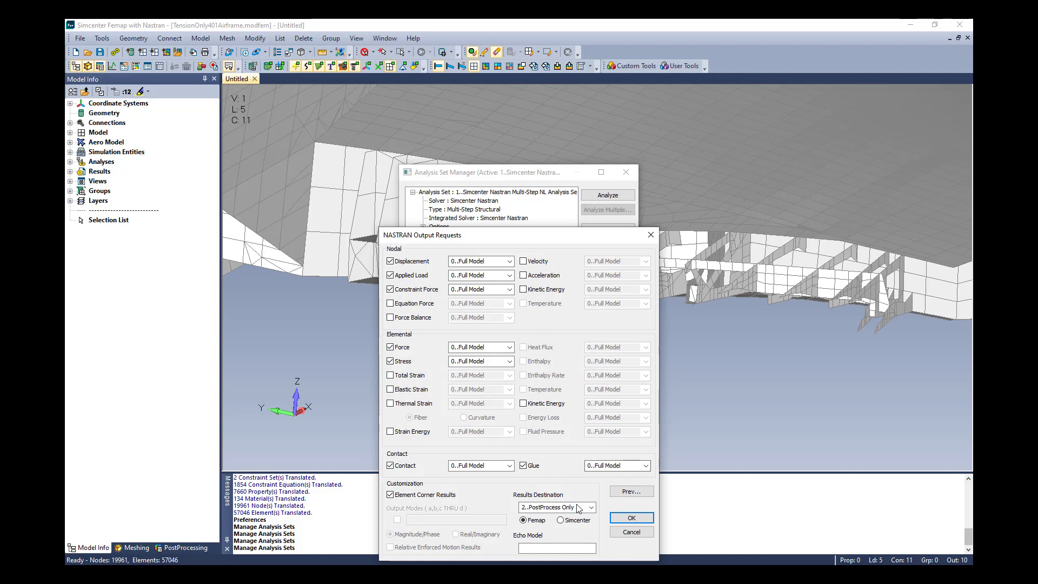
{"action": "left_click", "coordinate": [561, 521]}
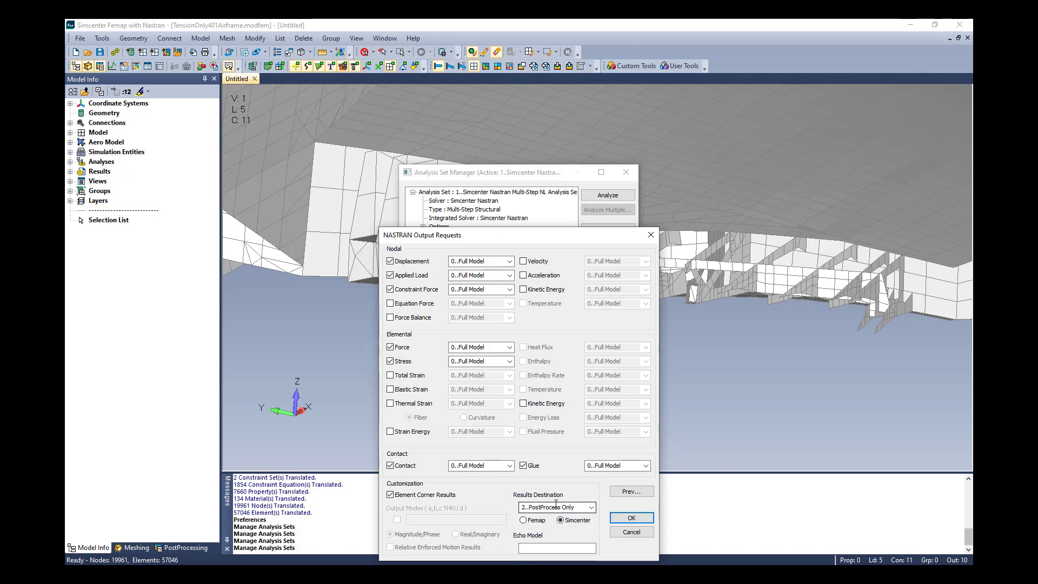
{"action": "left_click", "coordinate": [632, 518]}
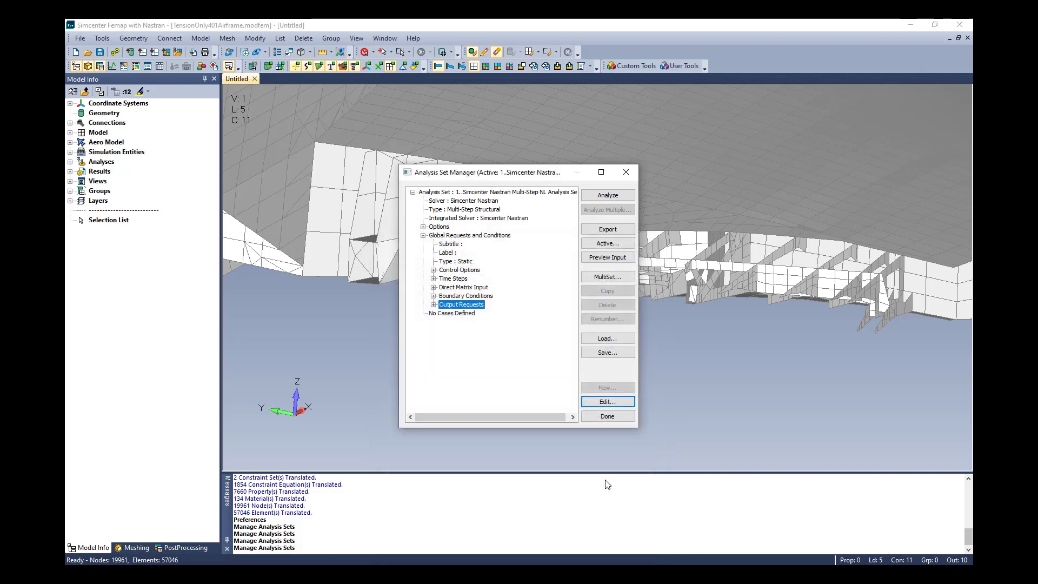
Preview the analysis input file to examine its PARAM,POST and PARAM,OGEOM entries, and finish managing the analysis set
{"action": "left_click", "coordinate": [601, 259]}
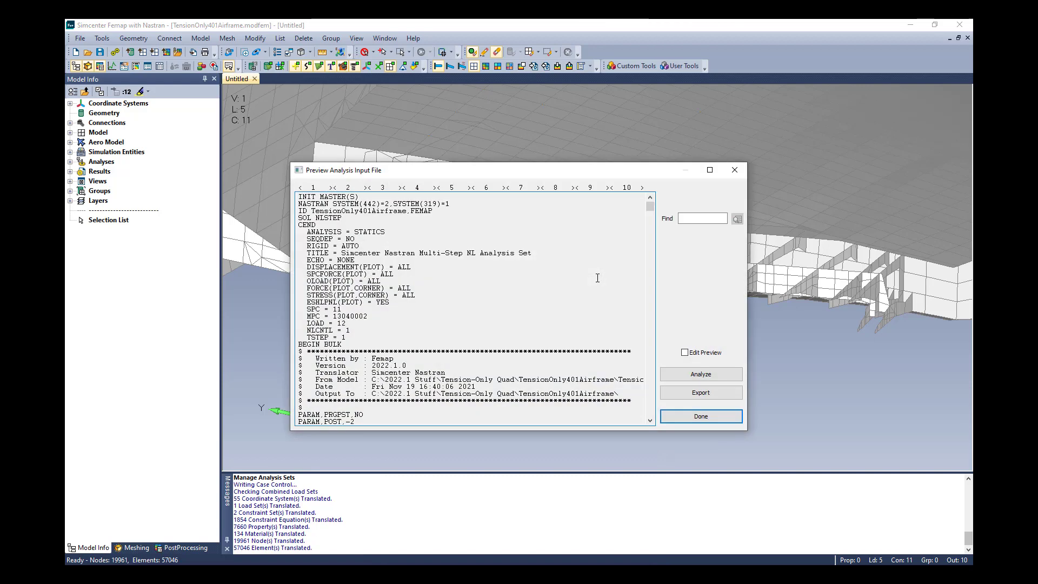
{"action": "scroll", "coordinate": [572, 287], "scroll_direction": "down", "scroll_amount": 2}
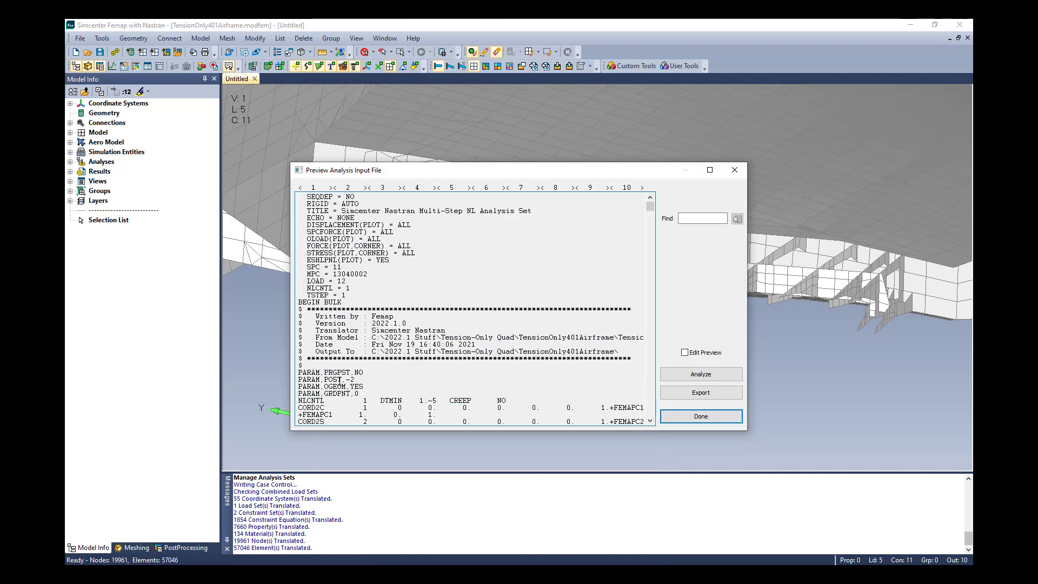
{"action": "left_click", "coordinate": [701, 417]}
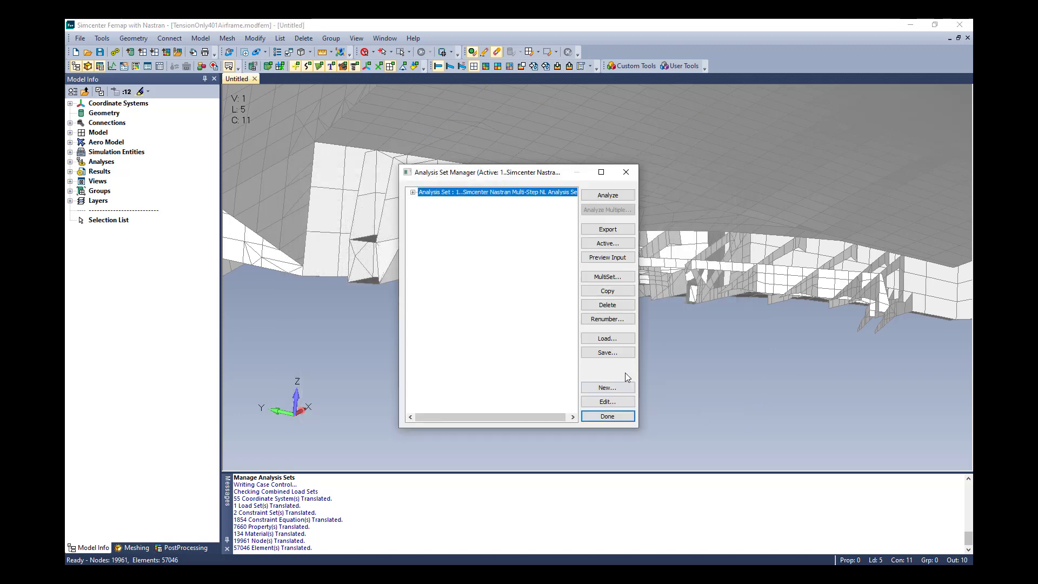
{"action": "left_click", "coordinate": [618, 418]}
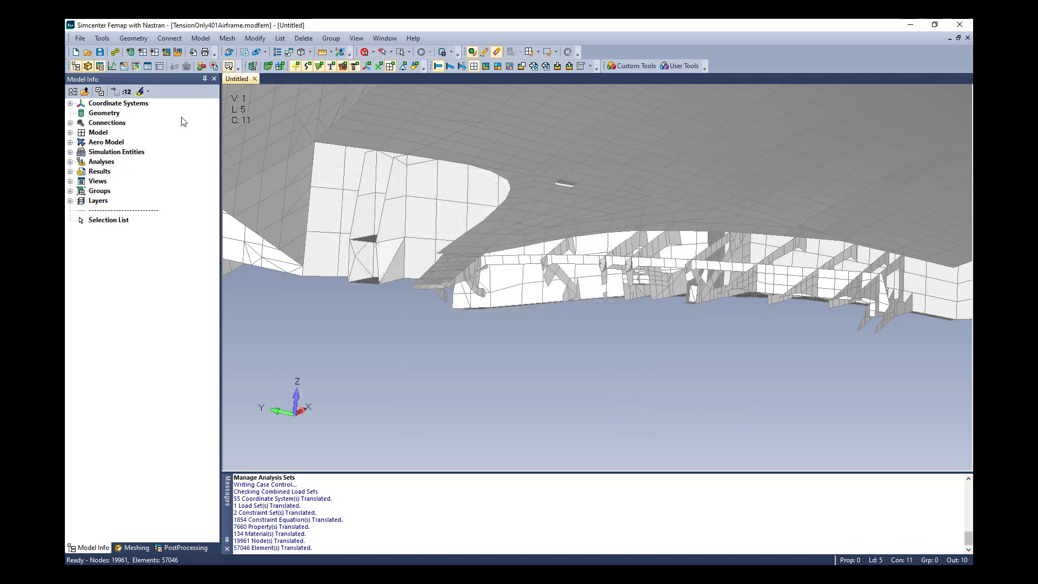
Set the default Nastran results destination to Simcenter in the interface preferences
{"action": "left_click", "coordinate": [79, 37]}
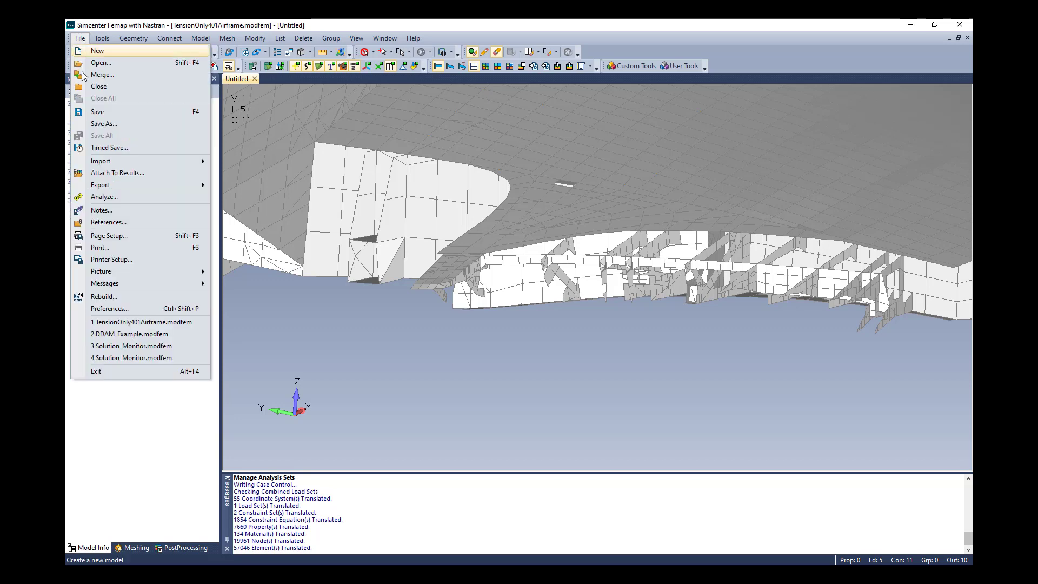
{"action": "left_click", "coordinate": [106, 309]}
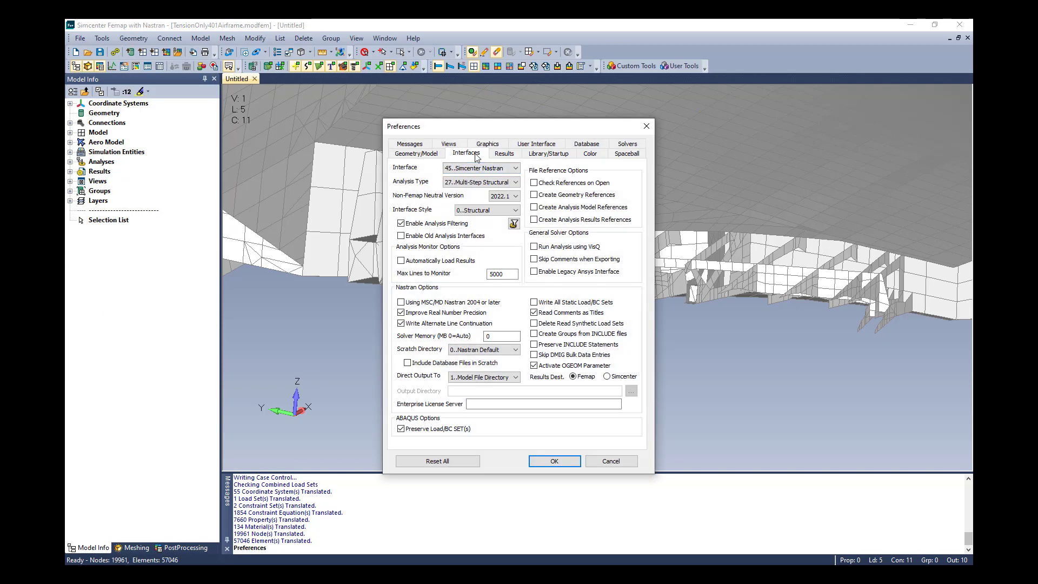
{"action": "left_click", "coordinate": [607, 377]}
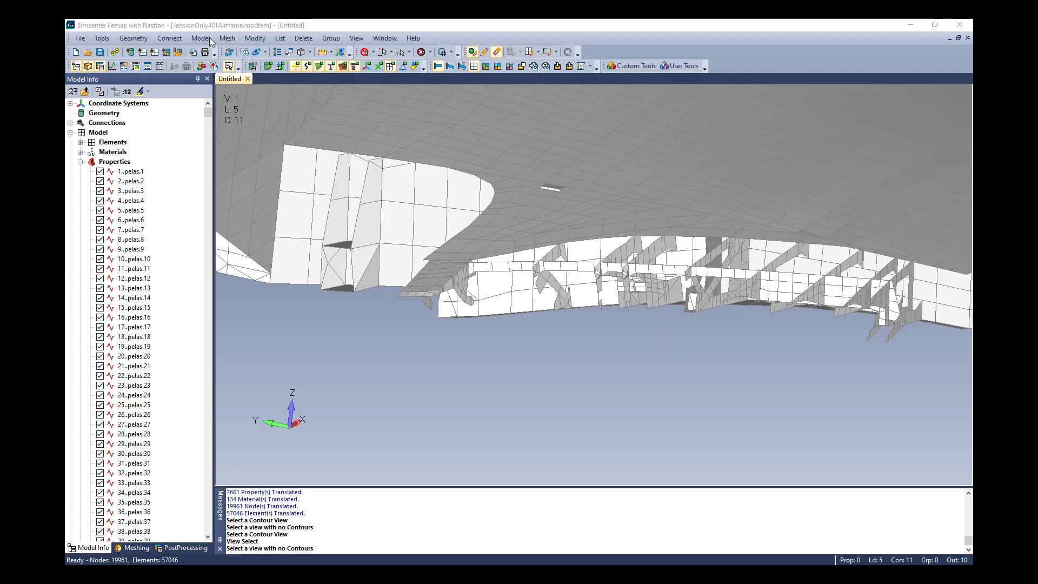
Create a plate property with Simcenter/Autodesk Nastran extensions set to component direction 1..Use Membrane X Stress and a compression allowable of 3000
{"action": "left_click", "coordinate": [200, 38]}
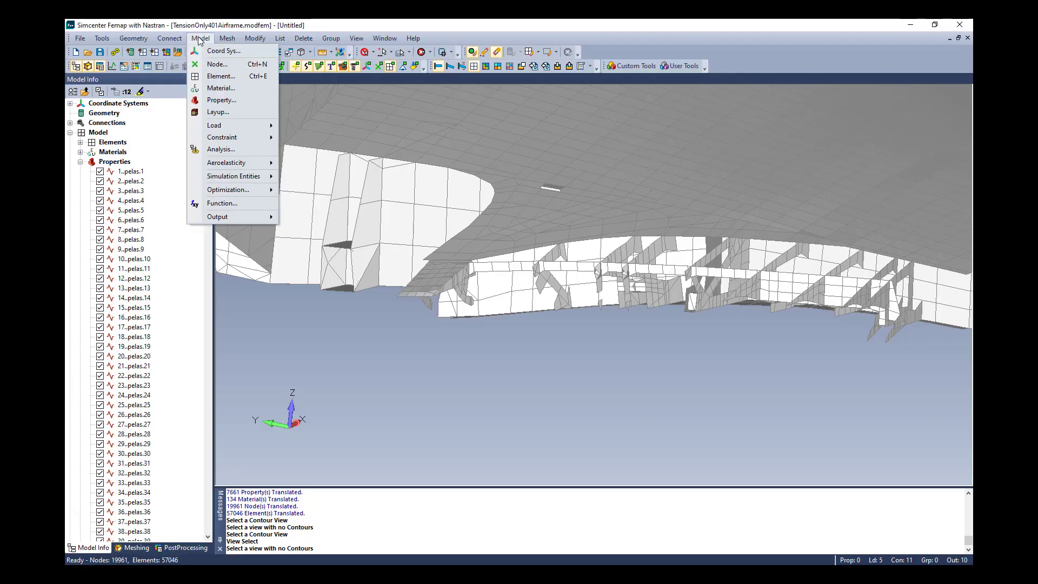
{"action": "left_click", "coordinate": [222, 101]}
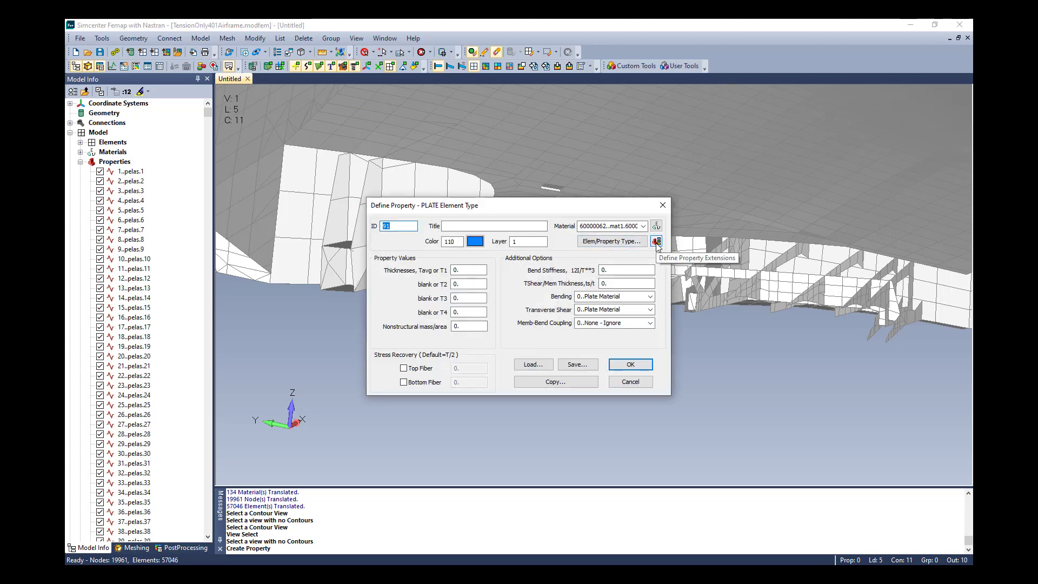
{"action": "left_click", "coordinate": [657, 241]}
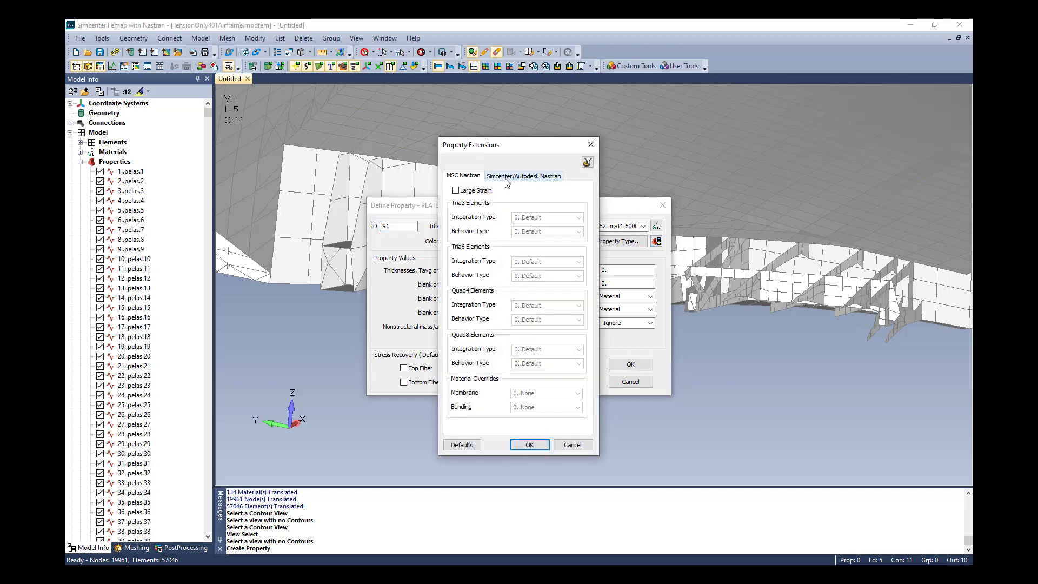
{"action": "left_click", "coordinate": [507, 179]}
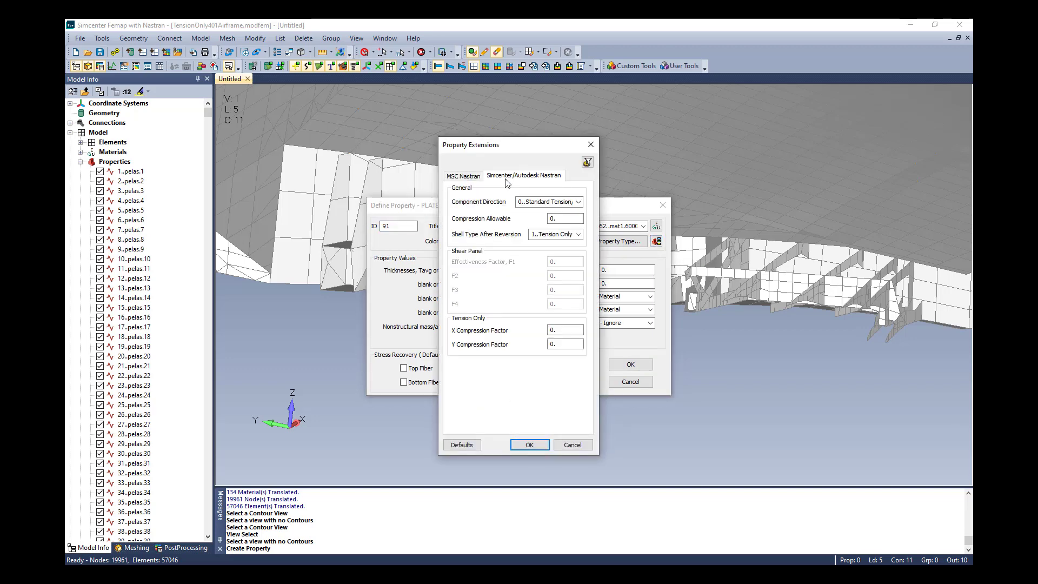
{"action": "left_click", "coordinate": [578, 203]}
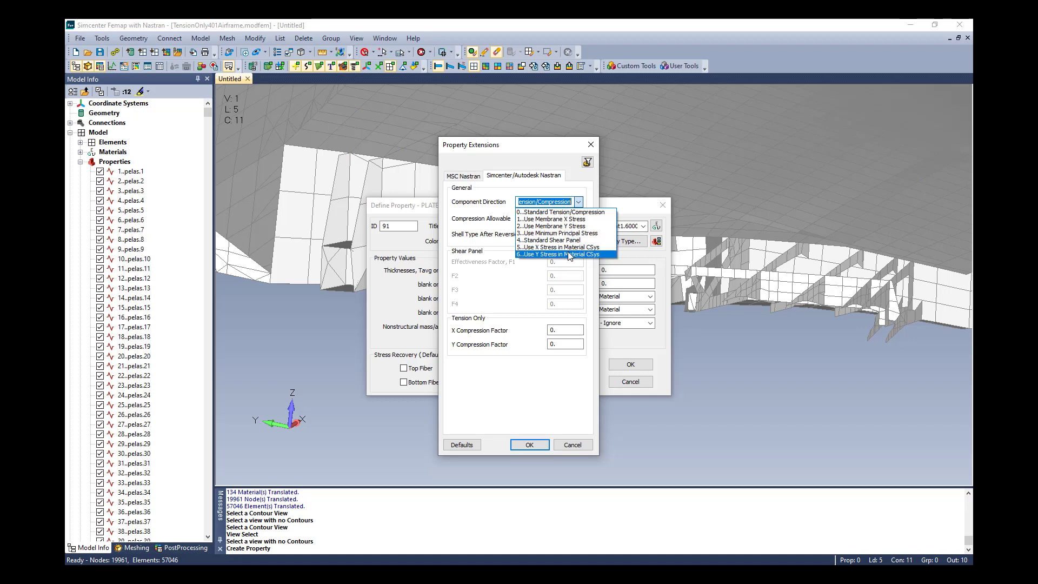
{"action": "left_click", "coordinate": [567, 220]}
{"action": "key", "text": "Tab"}
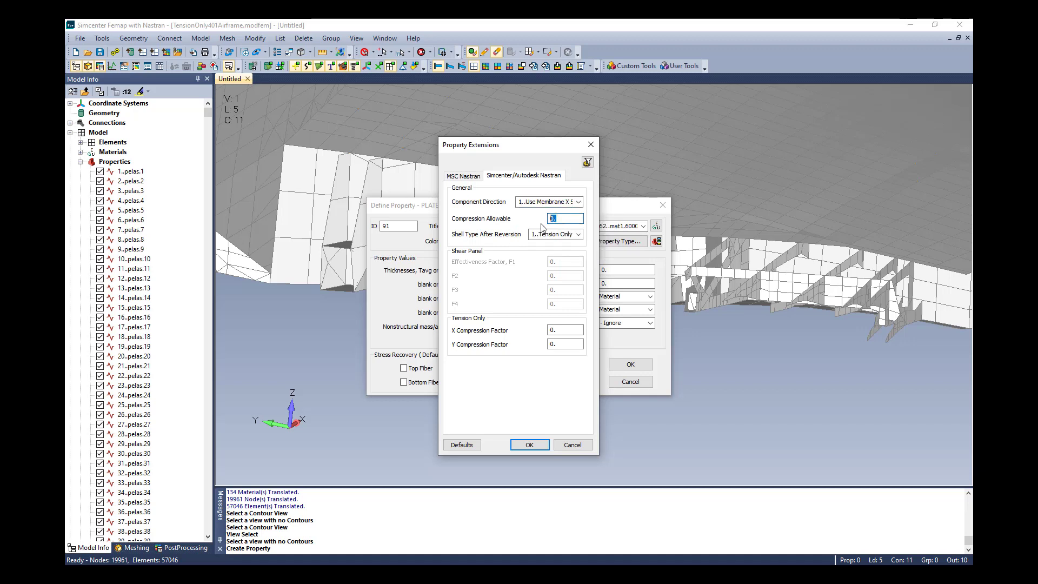
{"action": "type", "text": "3000"}
{"action": "left_click", "coordinate": [529, 444]}
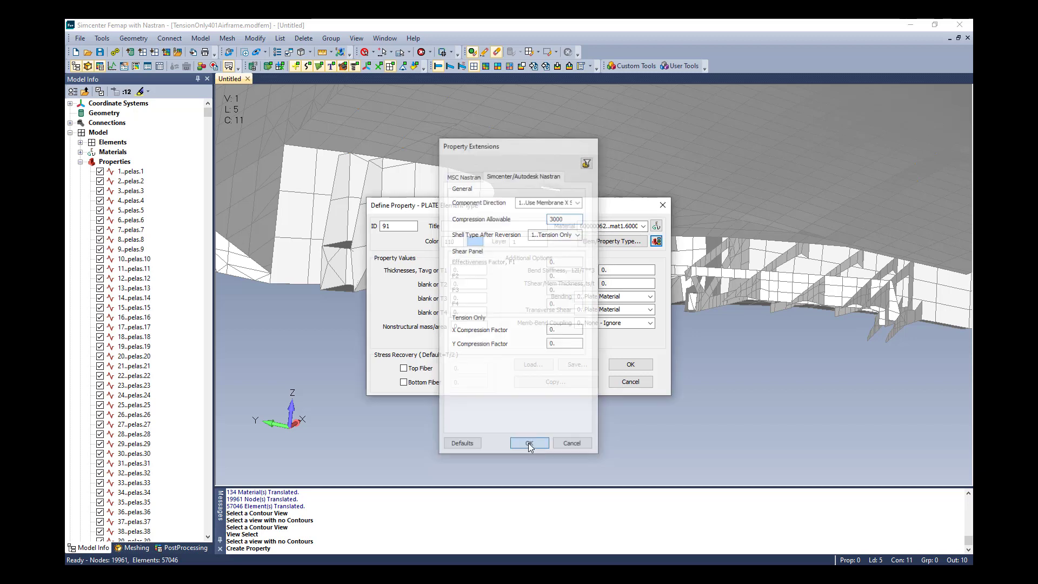
{"action": "left_click", "coordinate": [629, 365]}
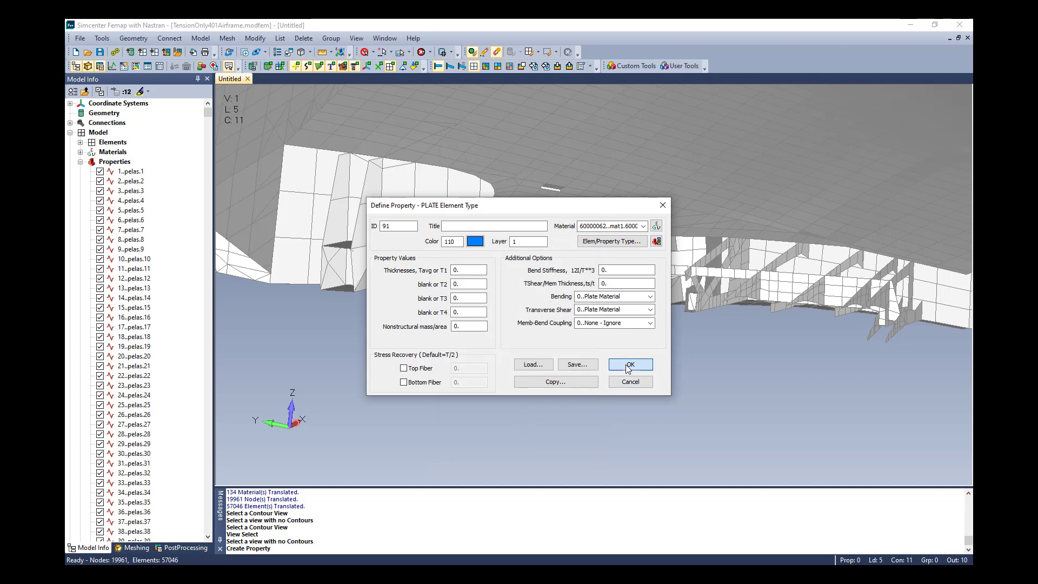
{"action": "left_click", "coordinate": [630, 384]}
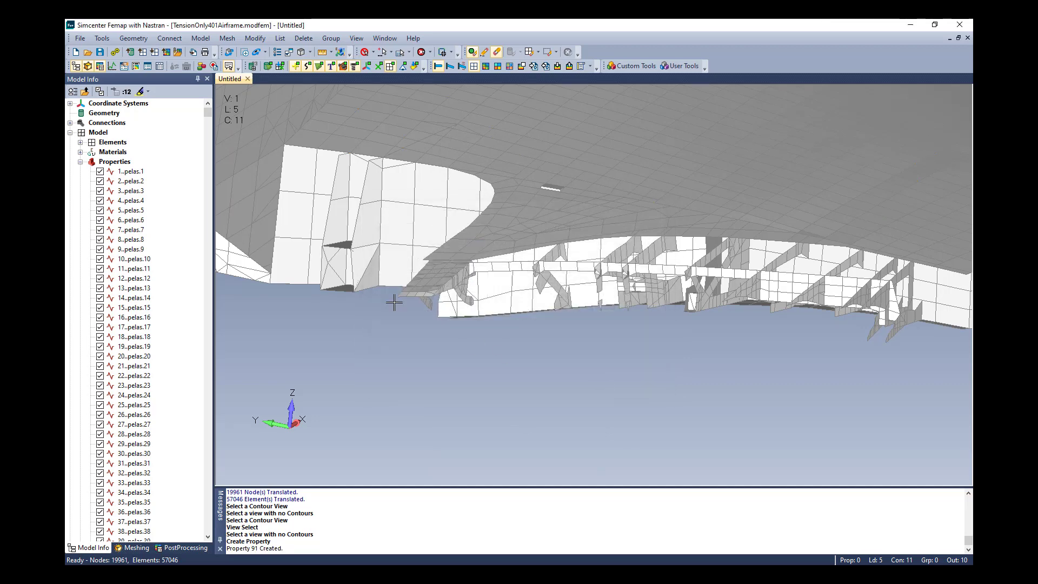
Enable the TENSOQD parameter in the bulk data options of the Simcenter Nastran Multi-Step NL analysis set
{"action": "left_click", "coordinate": [201, 39]}
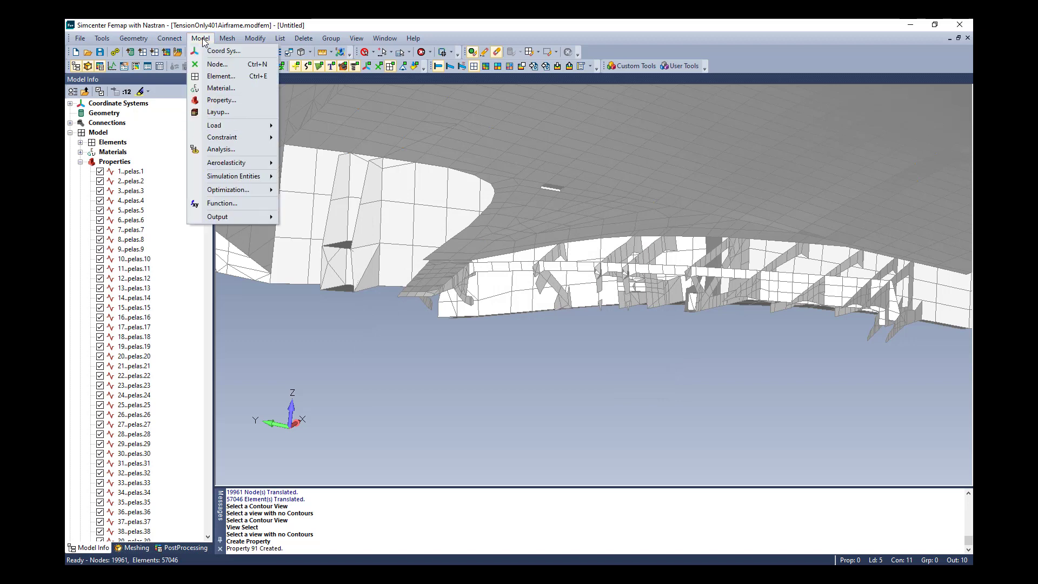
{"action": "left_click", "coordinate": [221, 149]}
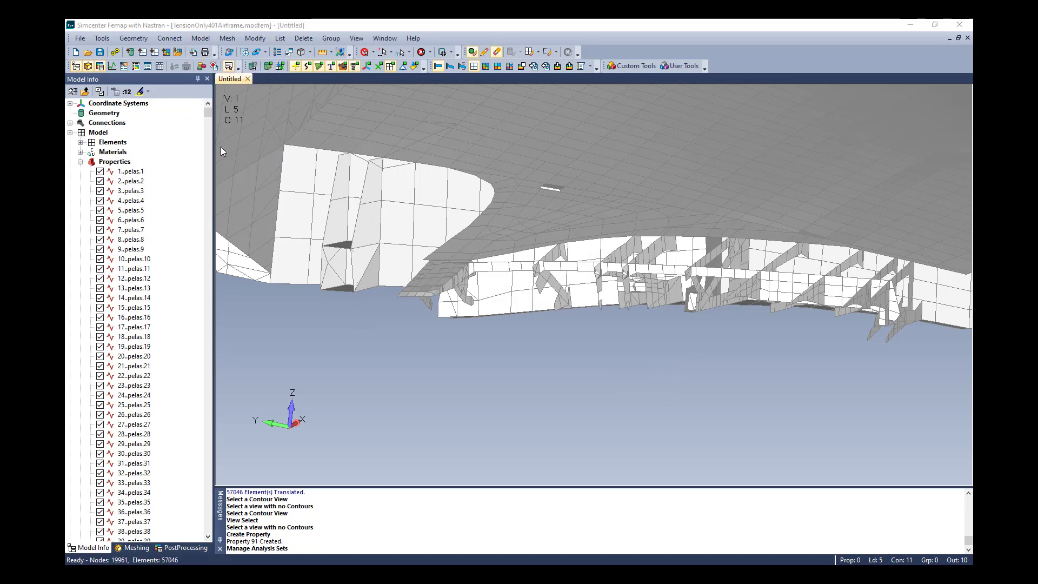
{"action": "left_click", "coordinate": [413, 192]}
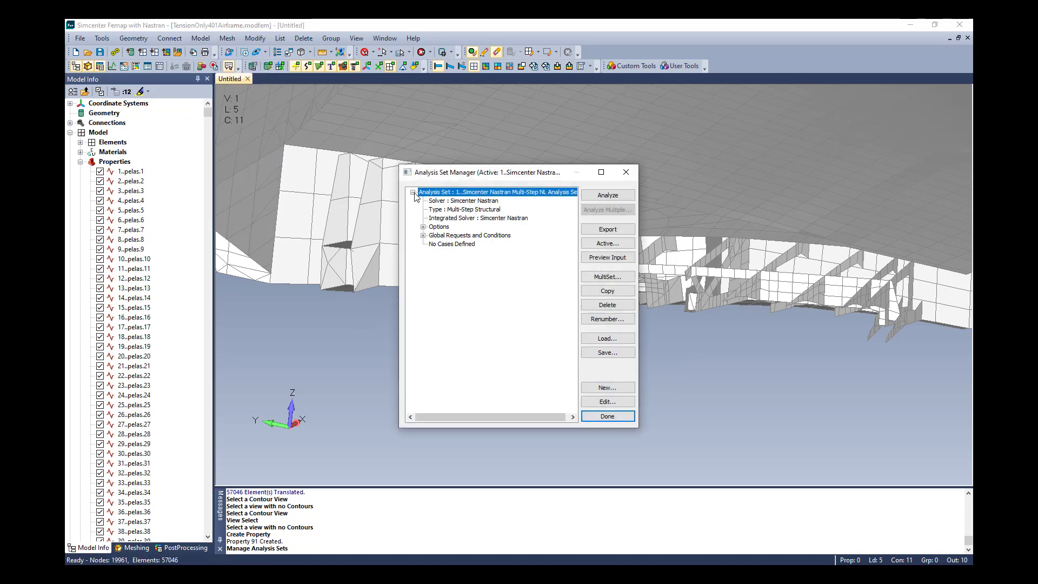
{"action": "left_click", "coordinate": [423, 226]}
{"action": "left_click", "coordinate": [449, 245]}
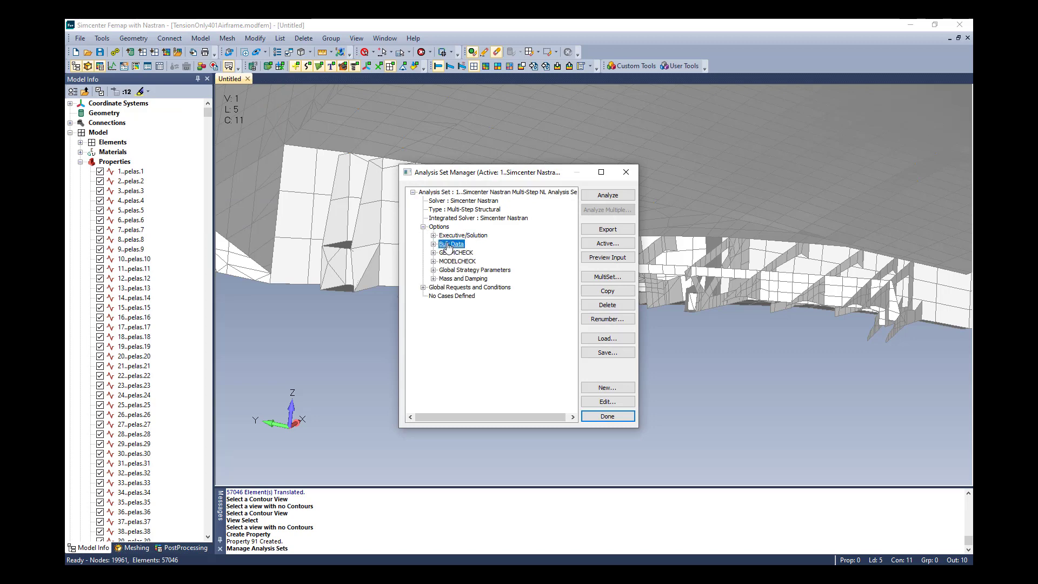
{"action": "left_click", "coordinate": [607, 403]}
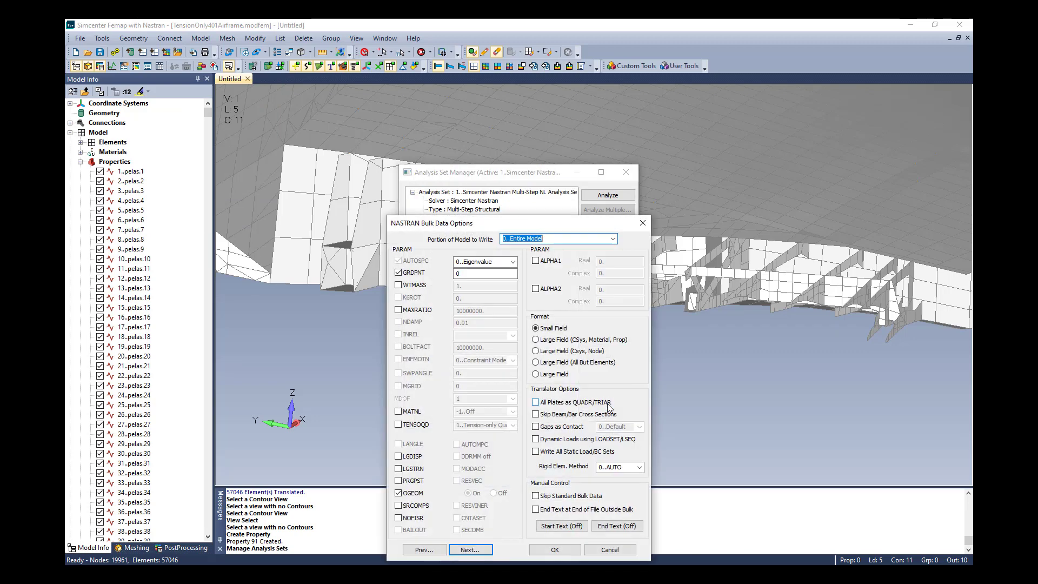
{"action": "left_click", "coordinate": [399, 425]}
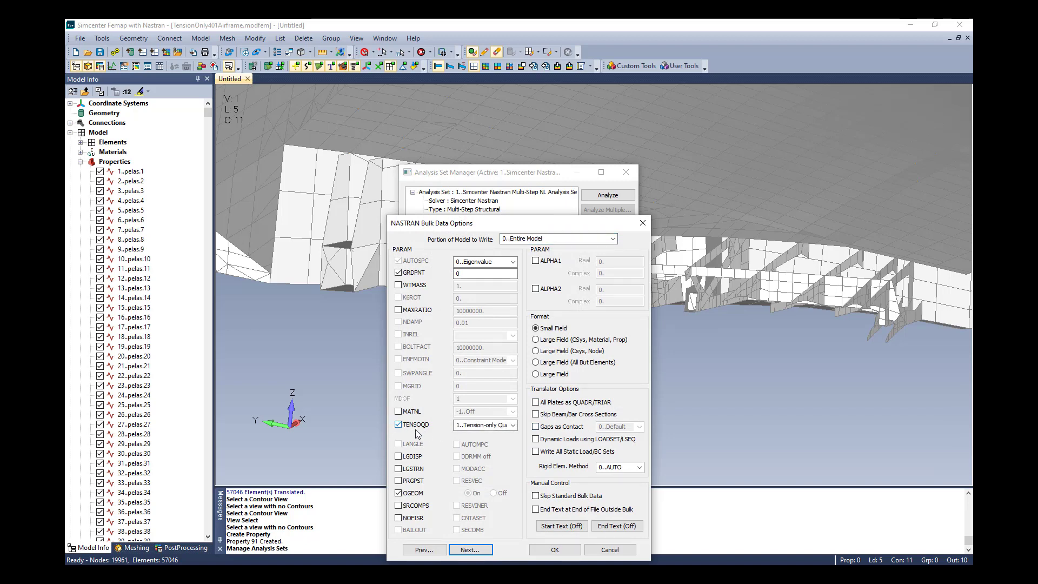
Try TENSOQD's Invoke conversion behavior option, restore 1..Tension-only Quad behaves as shell, and accept the bulk data options
{"action": "left_click", "coordinate": [513, 425]}
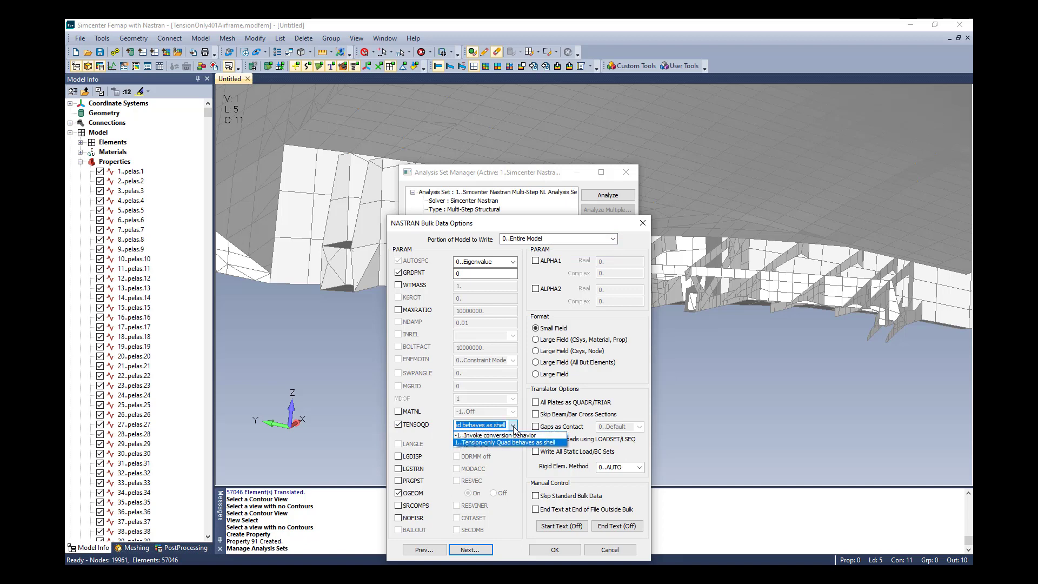
{"action": "left_click_drag", "start_coordinate": [496, 425], "coordinate": [402, 425]}
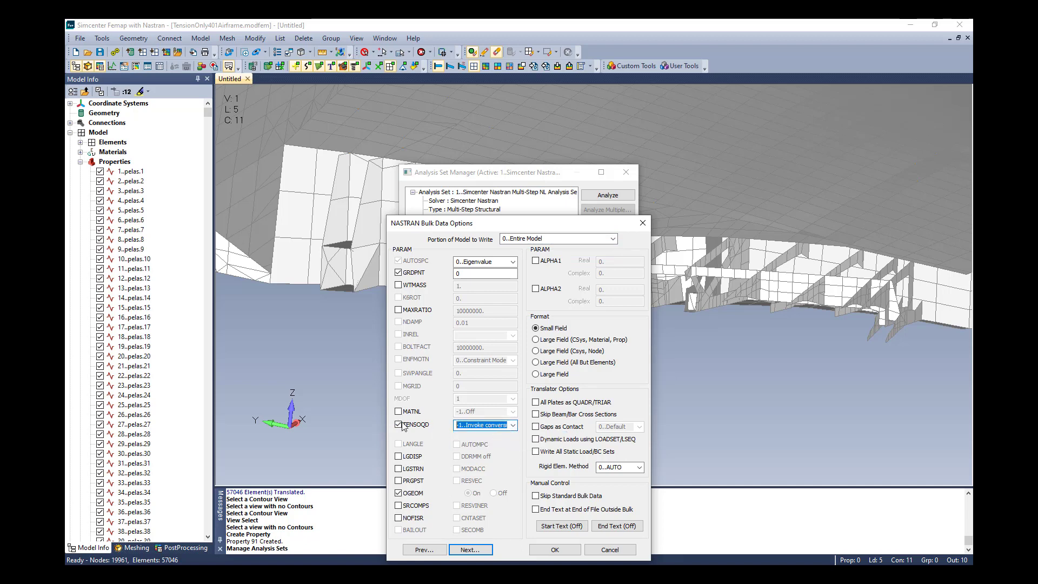
{"action": "left_click", "coordinate": [512, 425]}
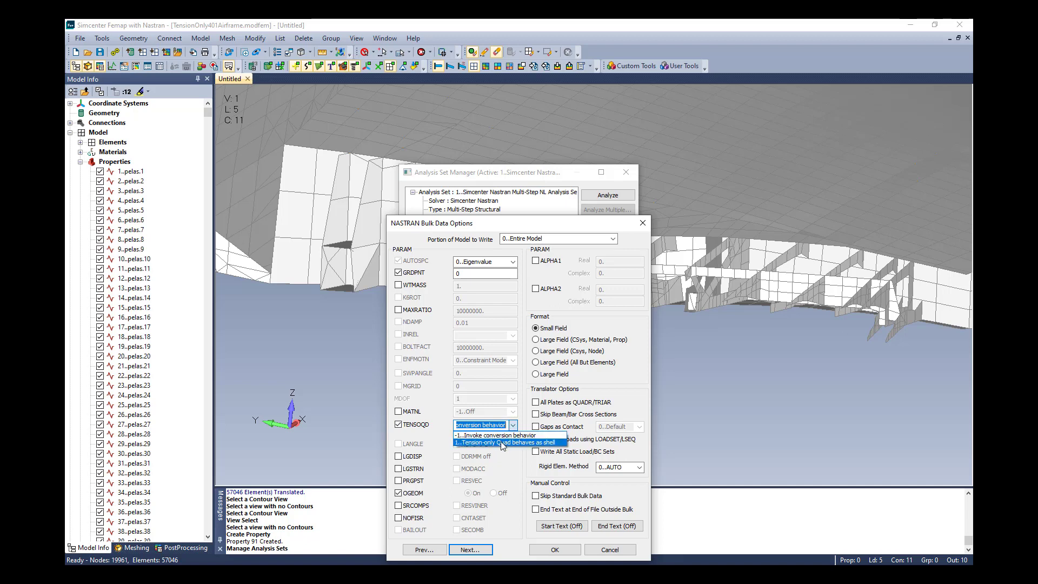
{"action": "left_click", "coordinate": [500, 441]}
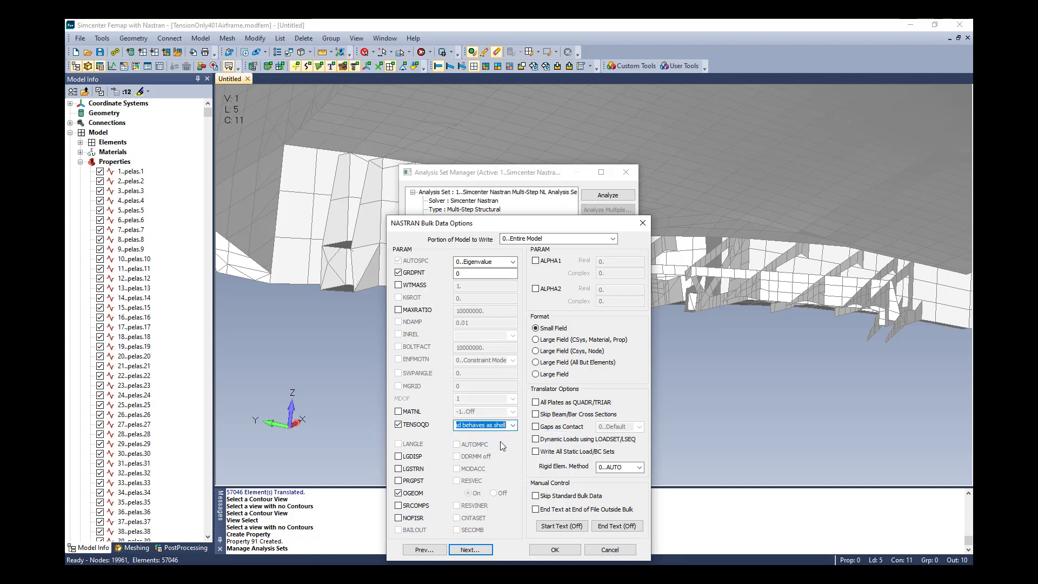
{"action": "left_click", "coordinate": [557, 550]}
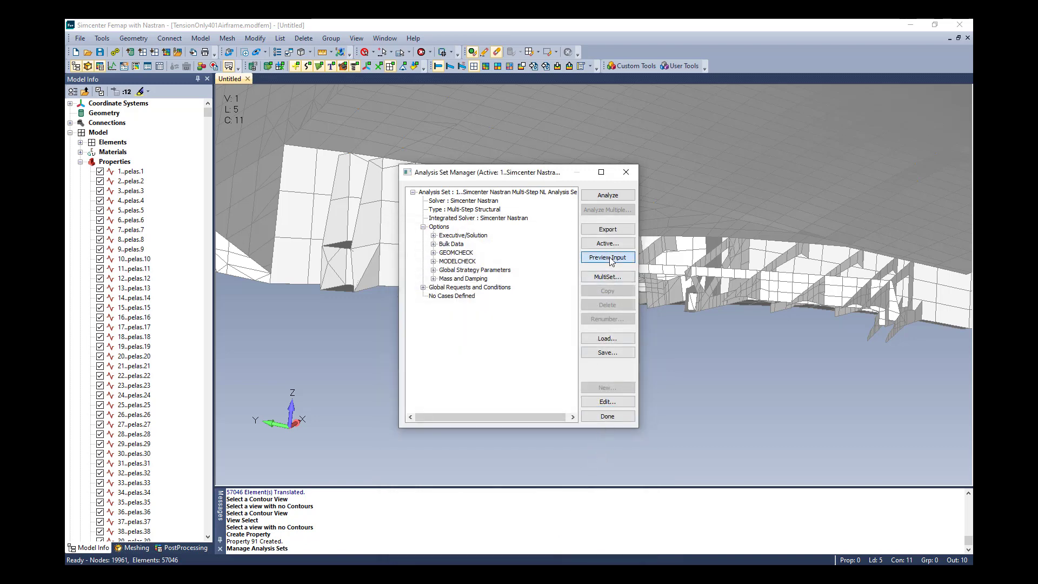
Preview the multi-step analysis input file, examine its ESHLPNL case control request, and close the preview and analysis set manager
{"action": "left_click", "coordinate": [609, 259]}
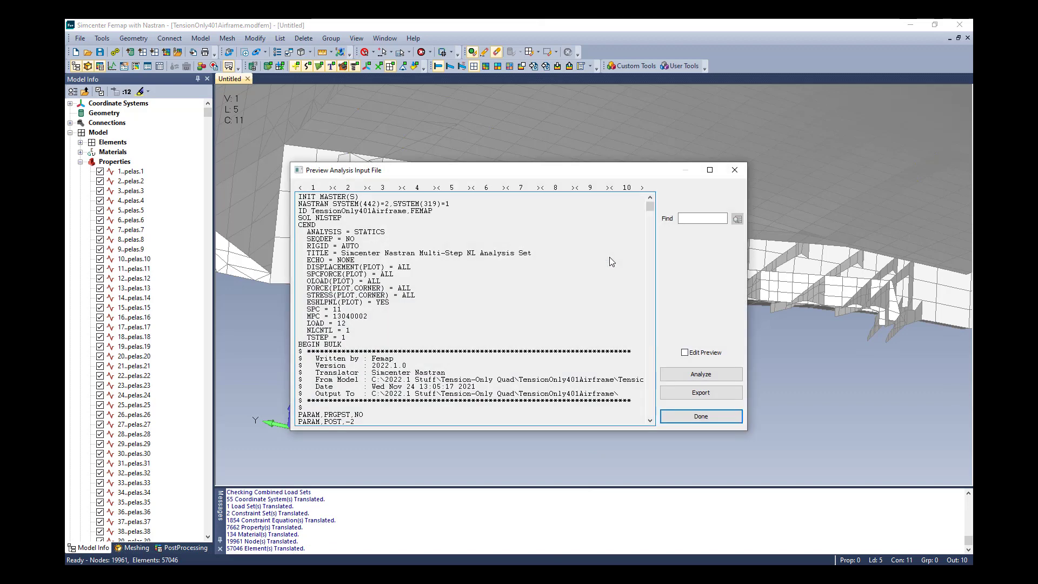
{"action": "left_click_drag", "start_coordinate": [394, 303], "coordinate": [307, 303]}
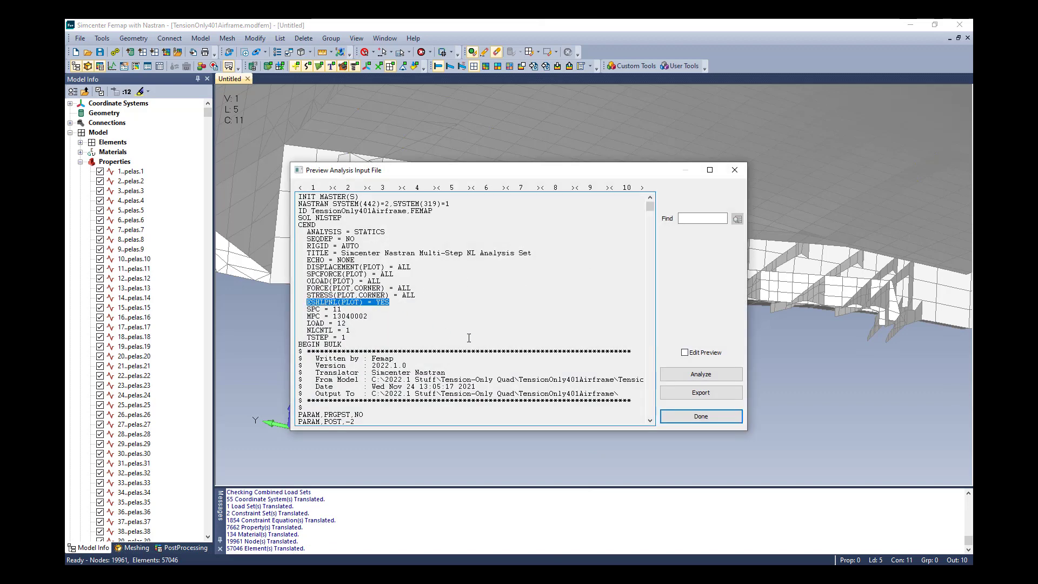
{"action": "left_click", "coordinate": [701, 416]}
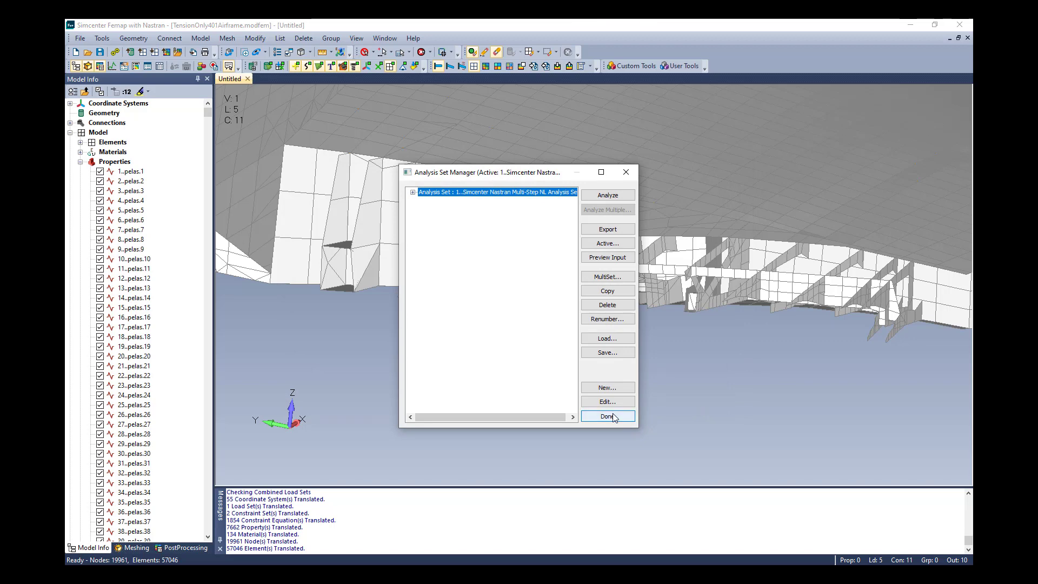
{"action": "left_click", "coordinate": [607, 416]}
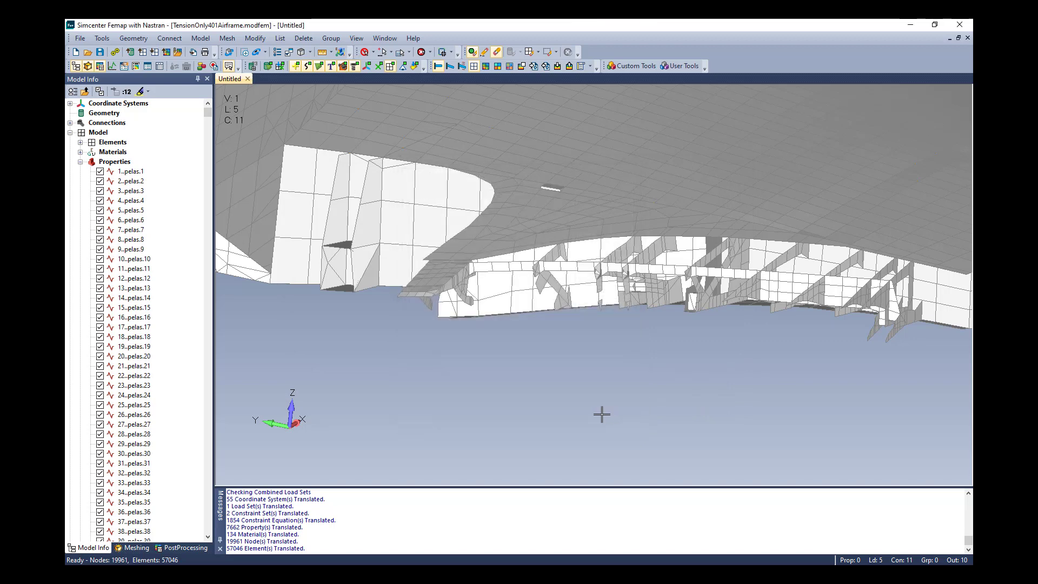
Display a contour on the airframe and set its output vector to 7033..Plate Top VonMises Stress
{"action": "left_click", "coordinate": [485, 67]}
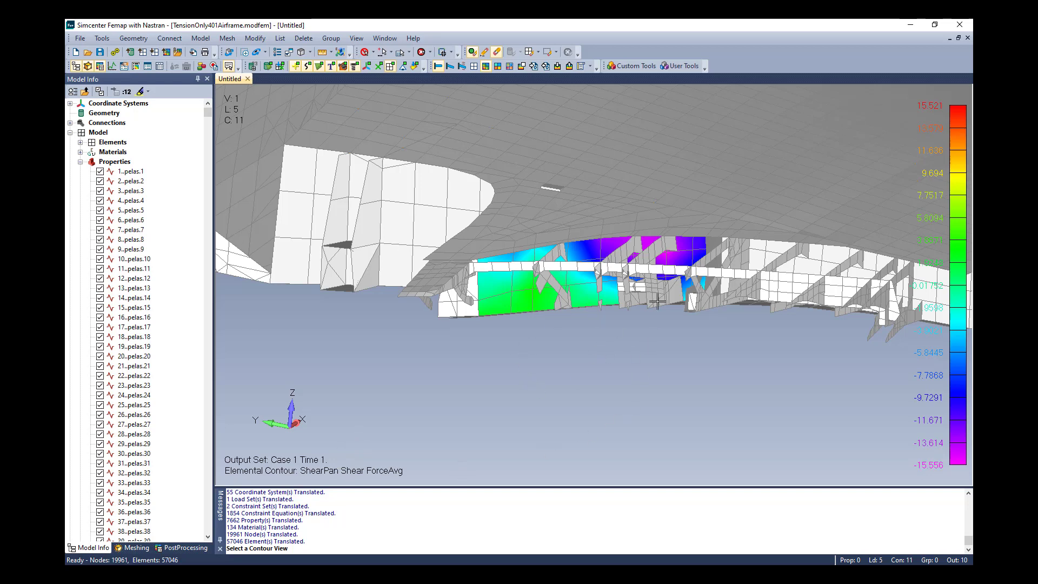
{"action": "right_click", "coordinate": [540, 248]}
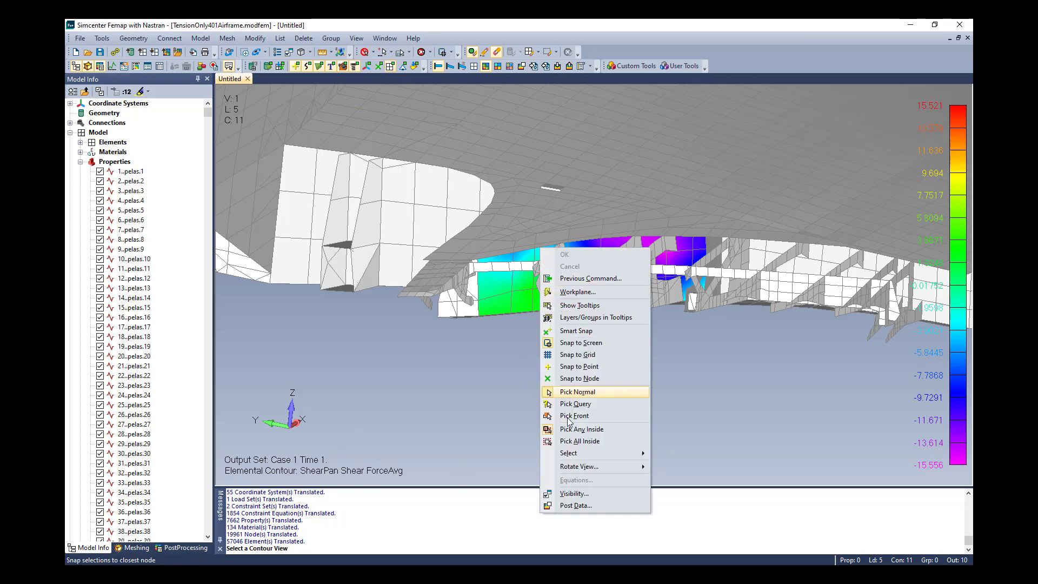
{"action": "left_click", "coordinate": [576, 505]}
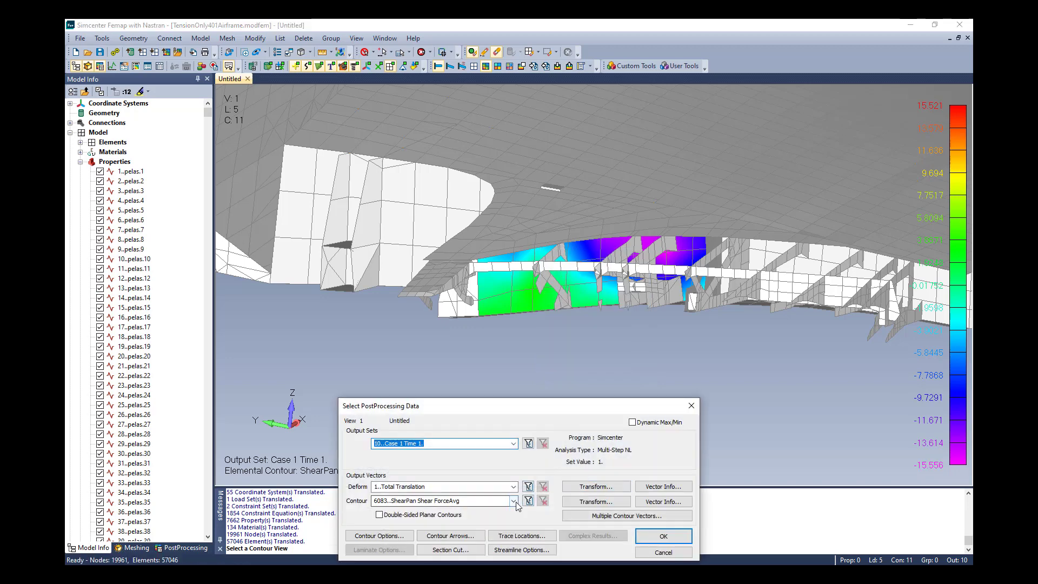
{"action": "left_click", "coordinate": [513, 501]}
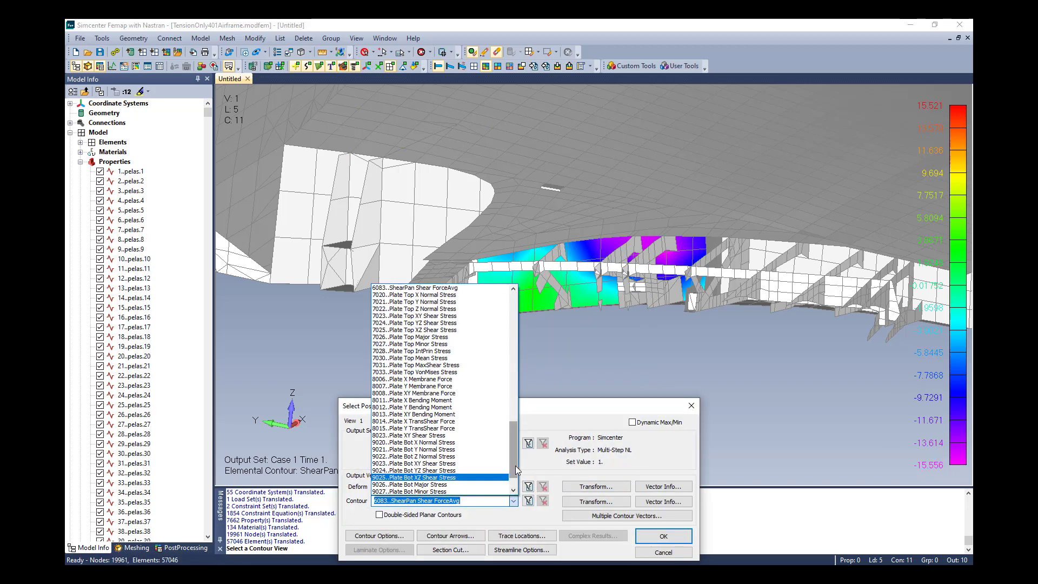
{"action": "left_click_drag", "start_coordinate": [514, 465], "coordinate": [517, 462]}
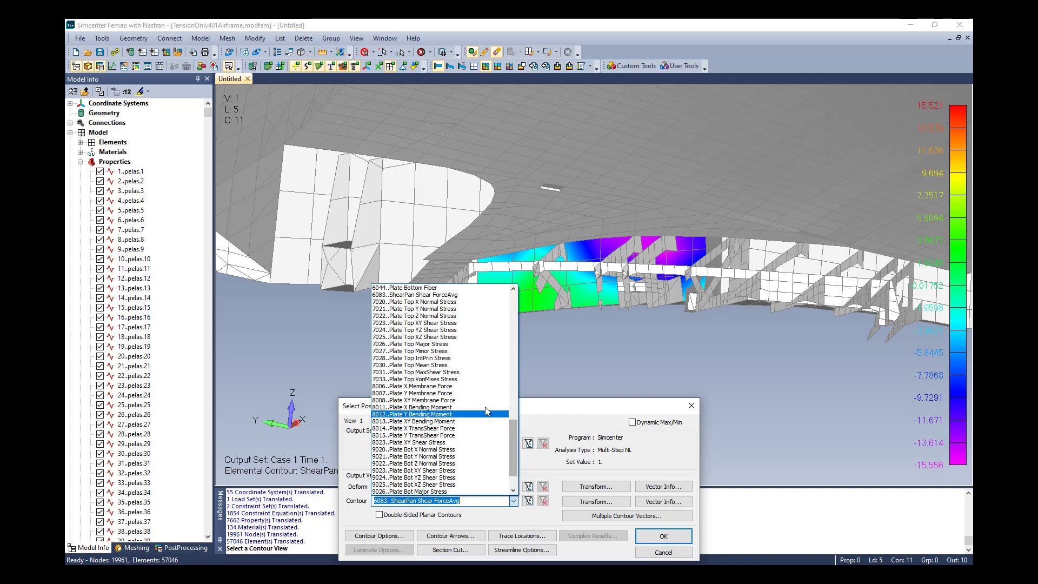
{"action": "left_click", "coordinate": [485, 379]}
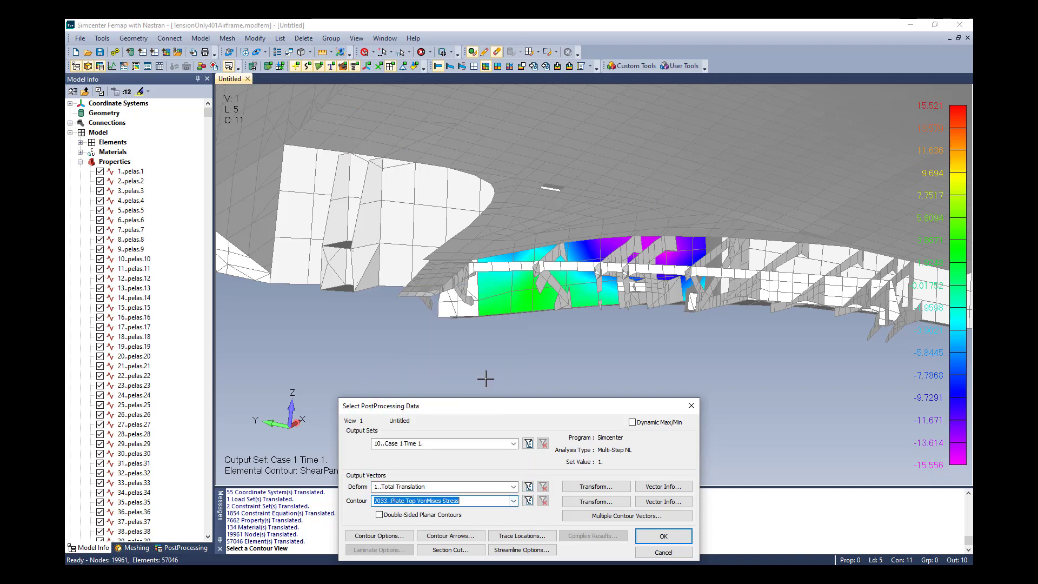
{"action": "left_click", "coordinate": [664, 535]}
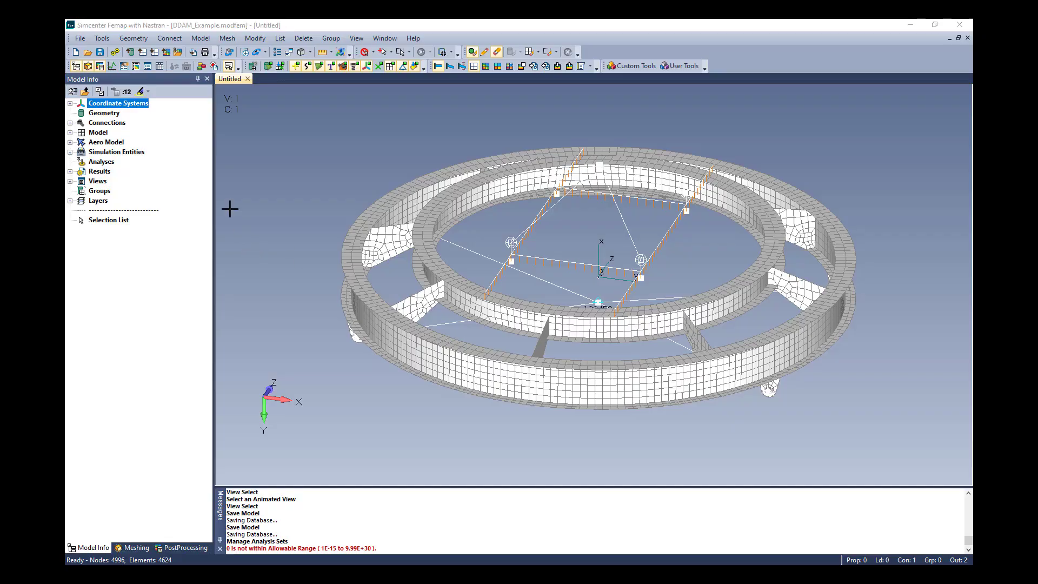
Create an untitled analysis set in the DDAM_Example model using 36..Simcenter Nastran and 2..Normal Modes/Eigenvalue
{"action": "left_click", "coordinate": [200, 40]}
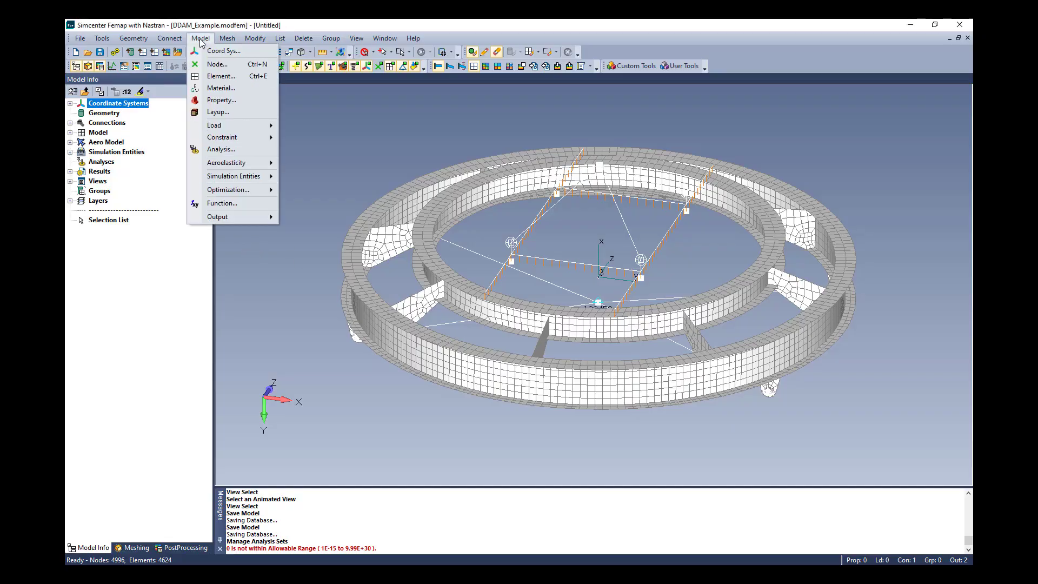
{"action": "left_click", "coordinate": [230, 152]}
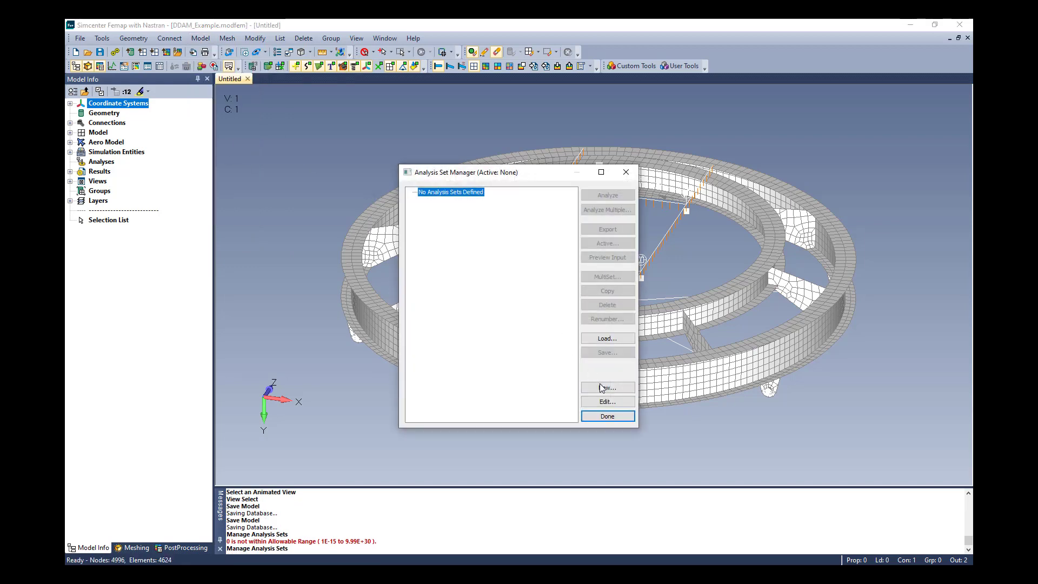
{"action": "left_click", "coordinate": [601, 388]}
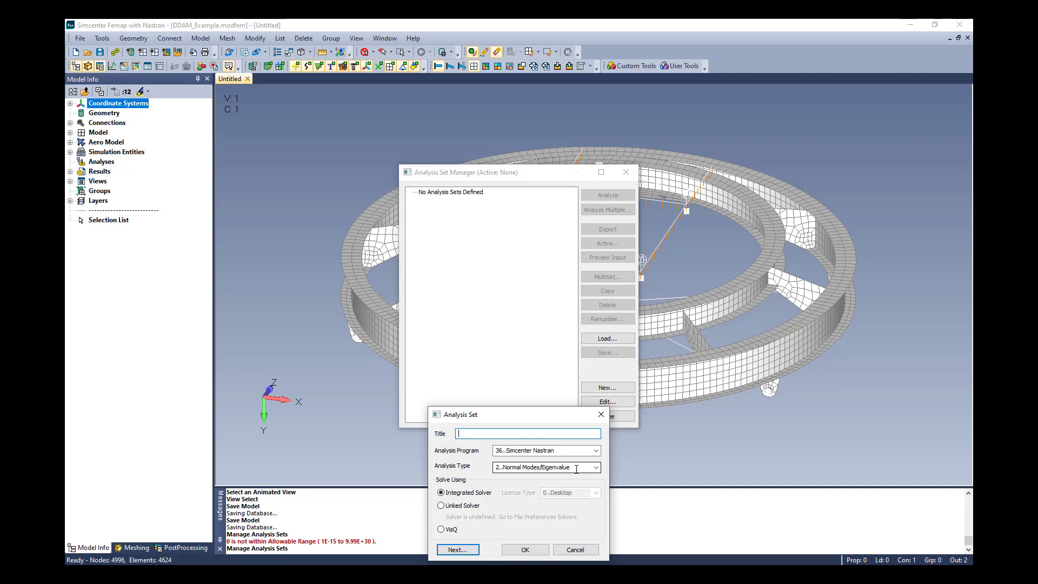
{"action": "left_click", "coordinate": [527, 549]}
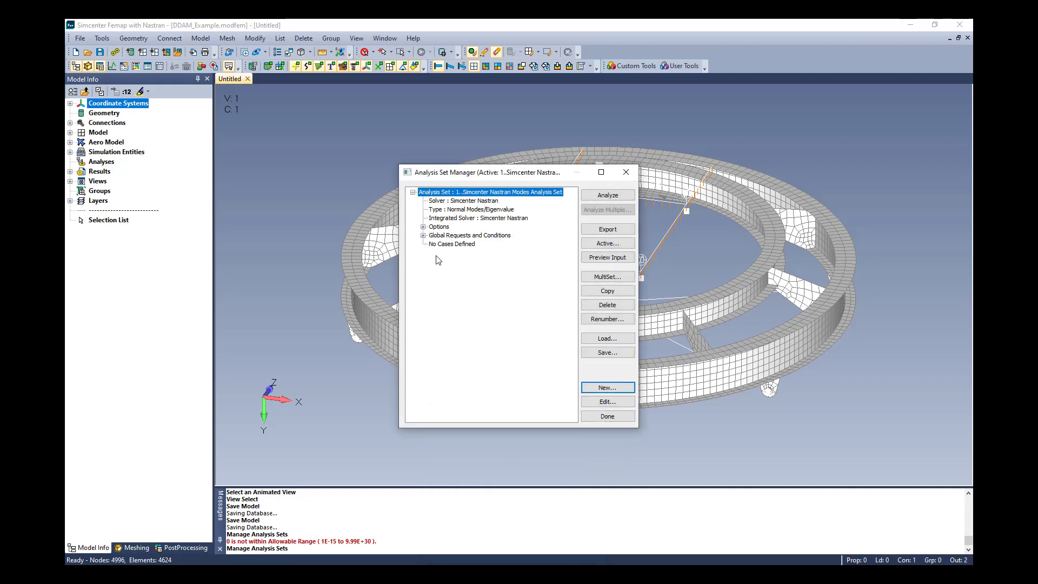
Enable DDAM analysis in the modes analysis set's solution options and select the DDAM spectrum/coefficient option
{"action": "left_click", "coordinate": [424, 227]}
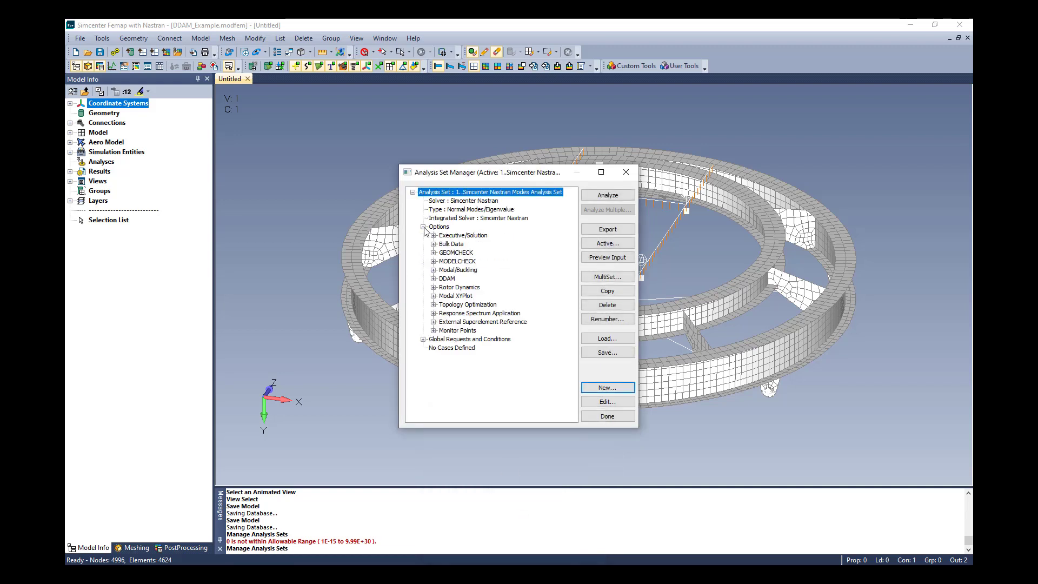
{"action": "left_click", "coordinate": [447, 279]}
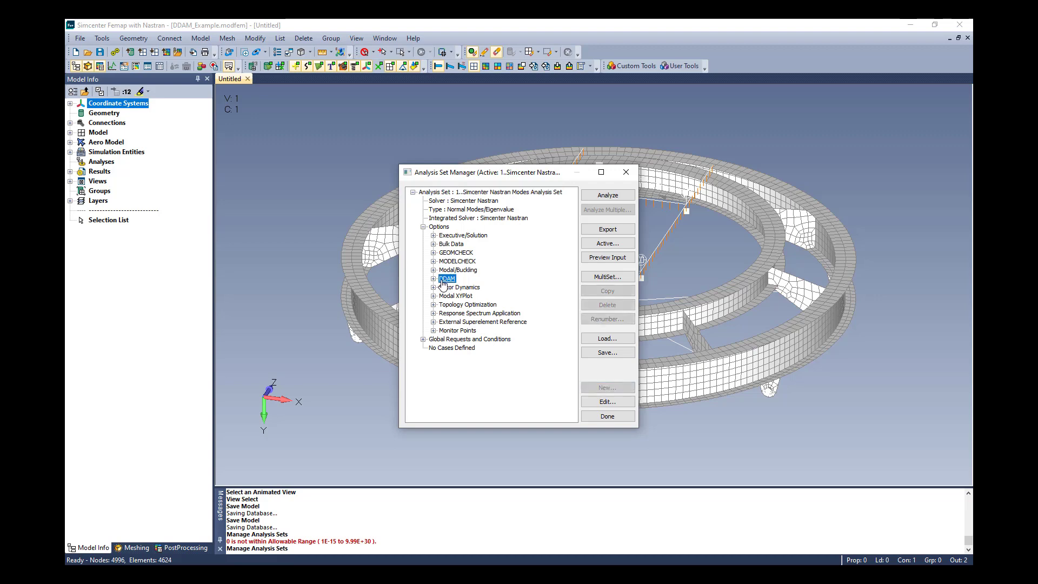
{"action": "left_click", "coordinate": [603, 401]}
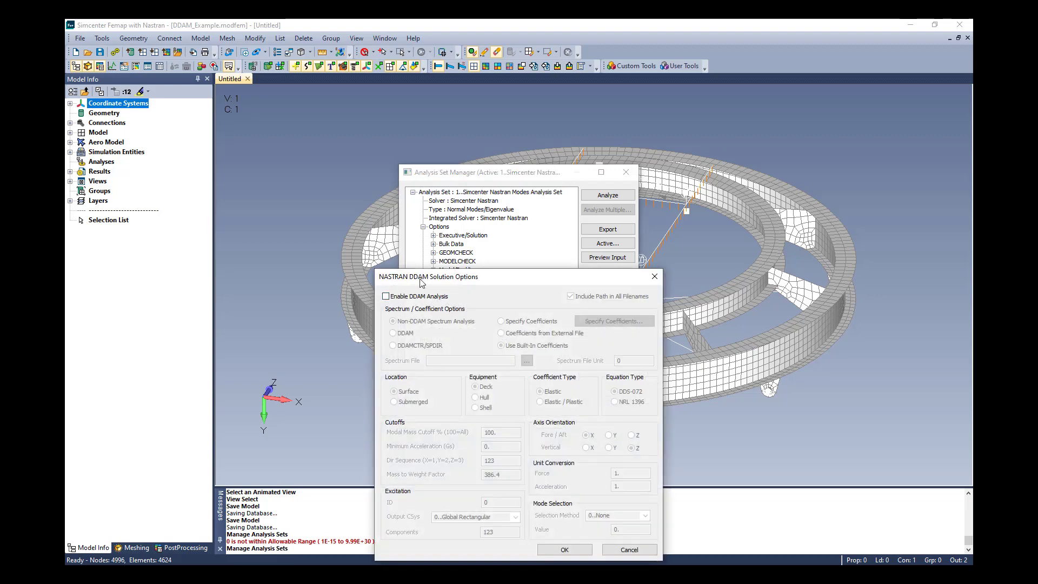
{"action": "left_click", "coordinate": [386, 297]}
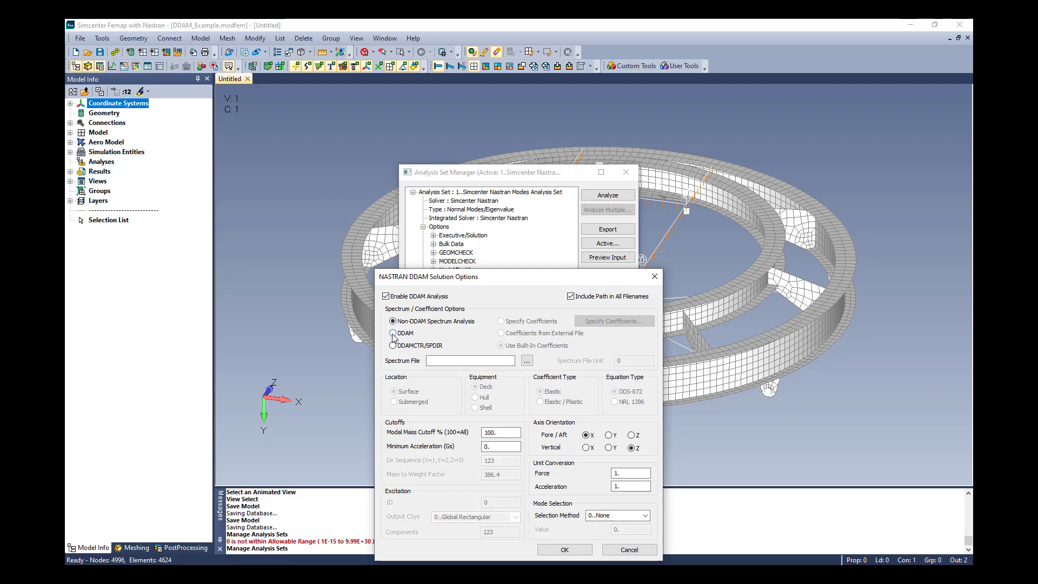
{"action": "left_click", "coordinate": [393, 334]}
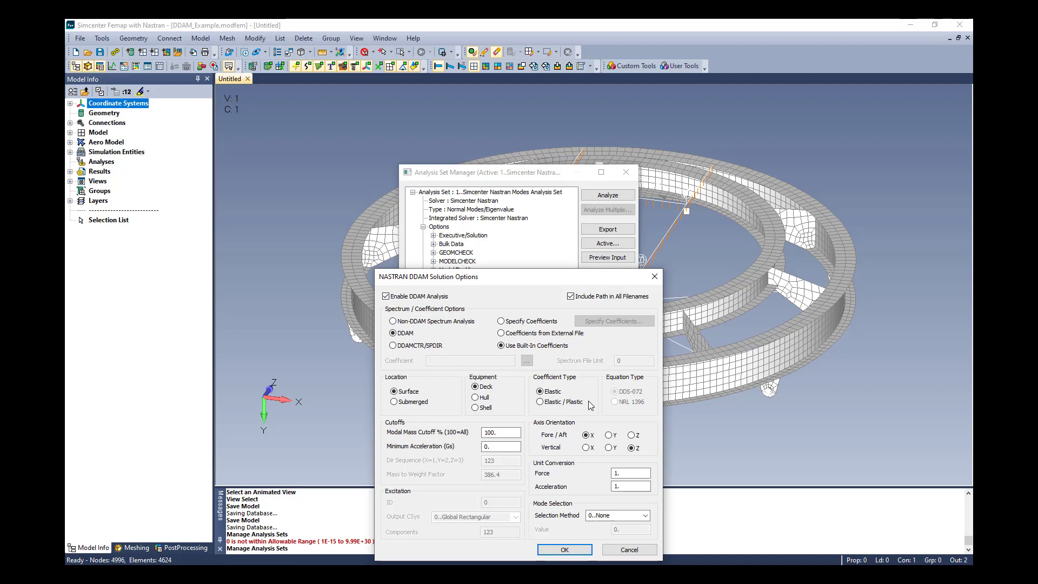
Switch the spectrum/coefficient option to DDAMCTR/SPDIR, set the minimum acceleration to 1 g, and accept the DDAM options
{"action": "left_click", "coordinate": [393, 346]}
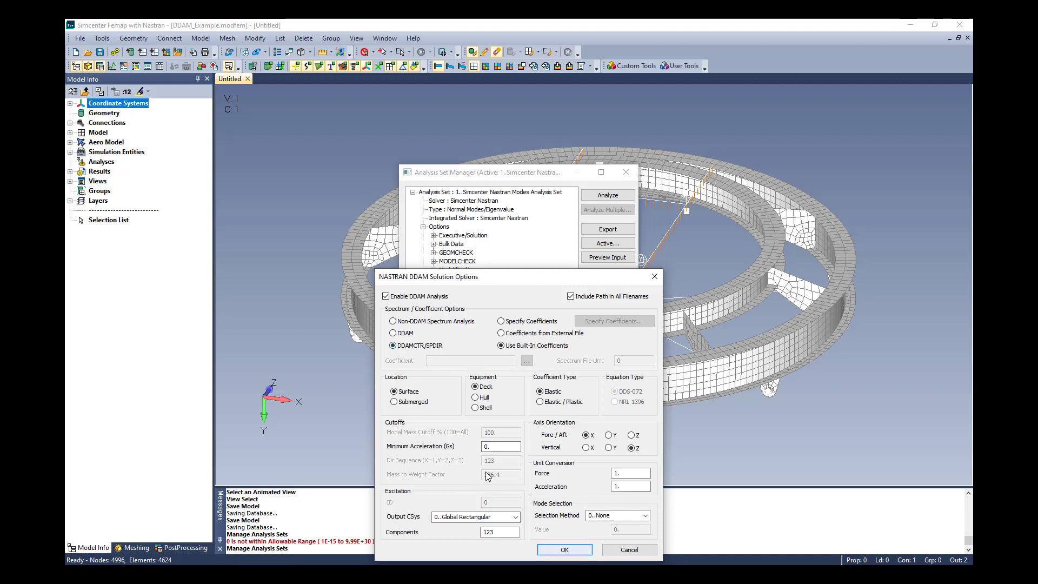
{"action": "double_click", "coordinate": [495, 446]}
{"action": "type", "text": "1"}
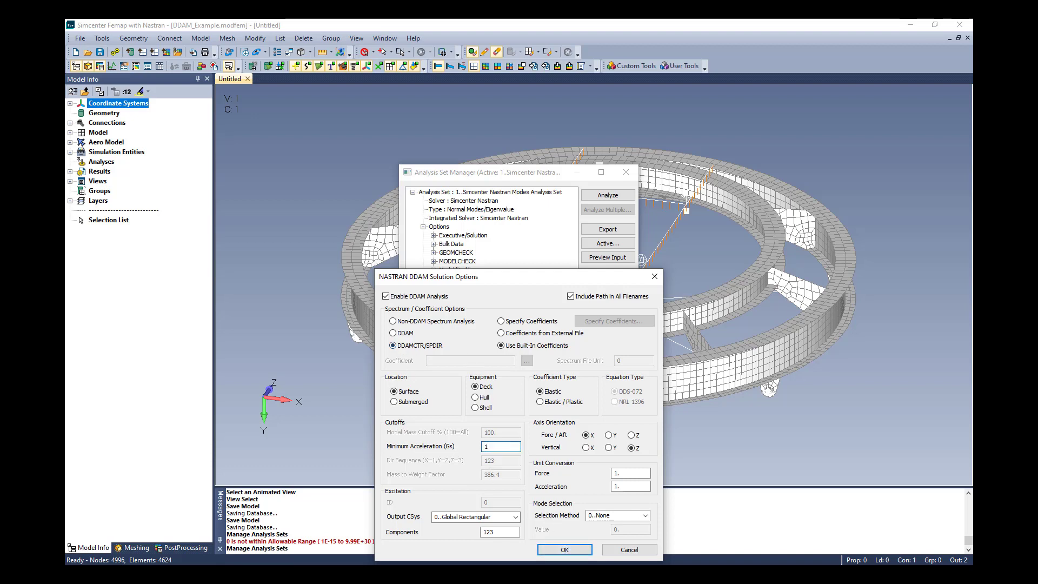
{"action": "left_click", "coordinate": [565, 549]}
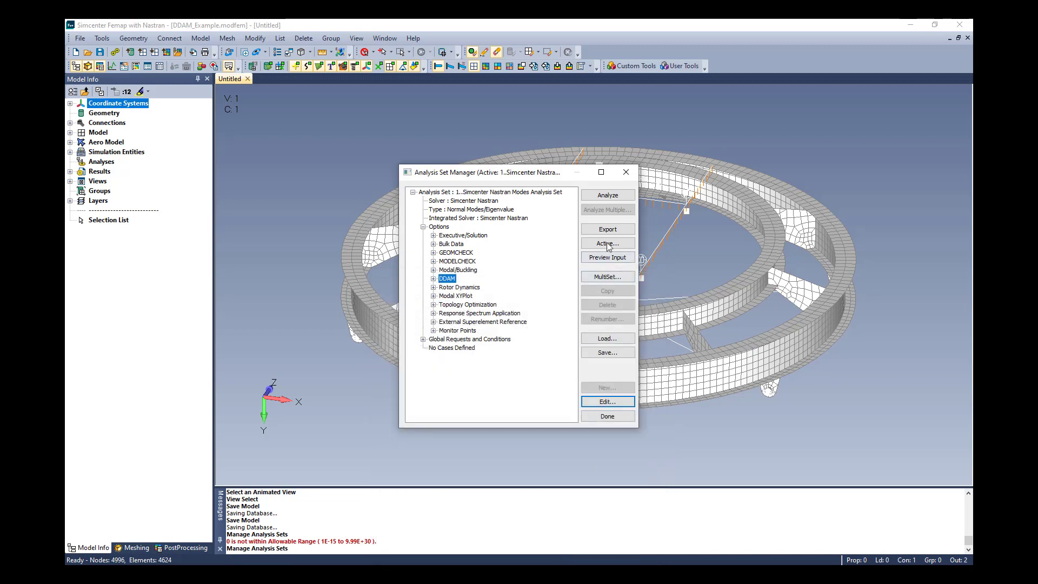
Preview the modes analysis input file, examine the DDAMCTR and SPDIR entries at its end, and close the analysis set manager
{"action": "left_click", "coordinate": [607, 257]}
{"action": "left_click_drag", "start_coordinate": [650, 204], "coordinate": [643, 431]}
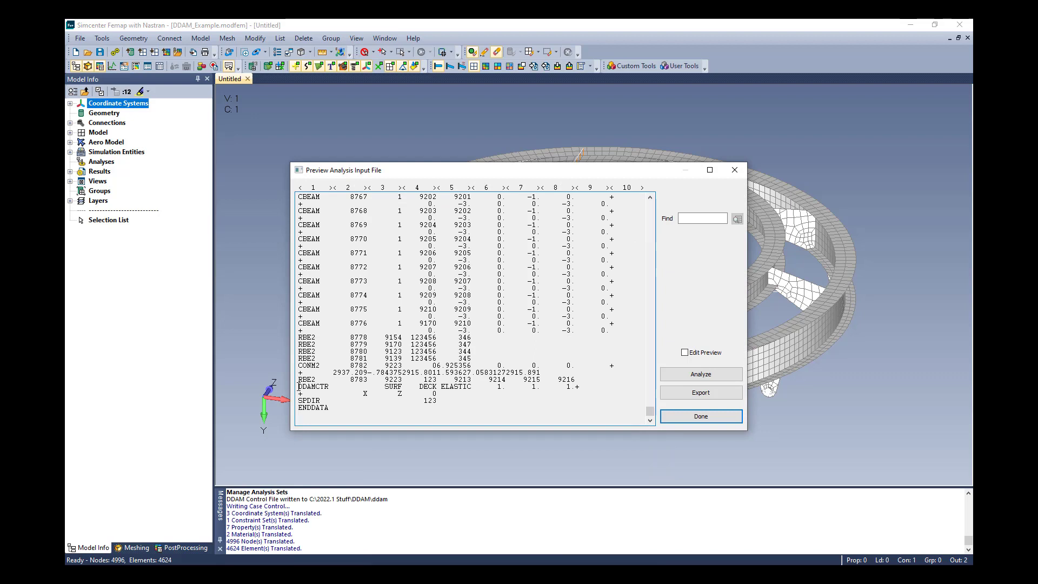
{"action": "left_click_drag", "start_coordinate": [298, 385], "coordinate": [445, 401]}
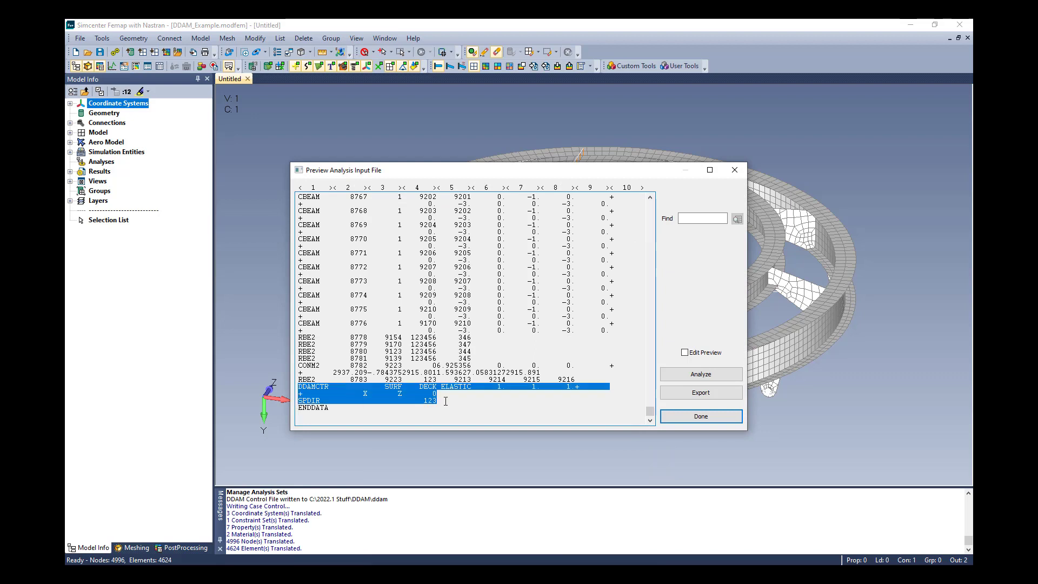
{"action": "left_click", "coordinate": [701, 415]}
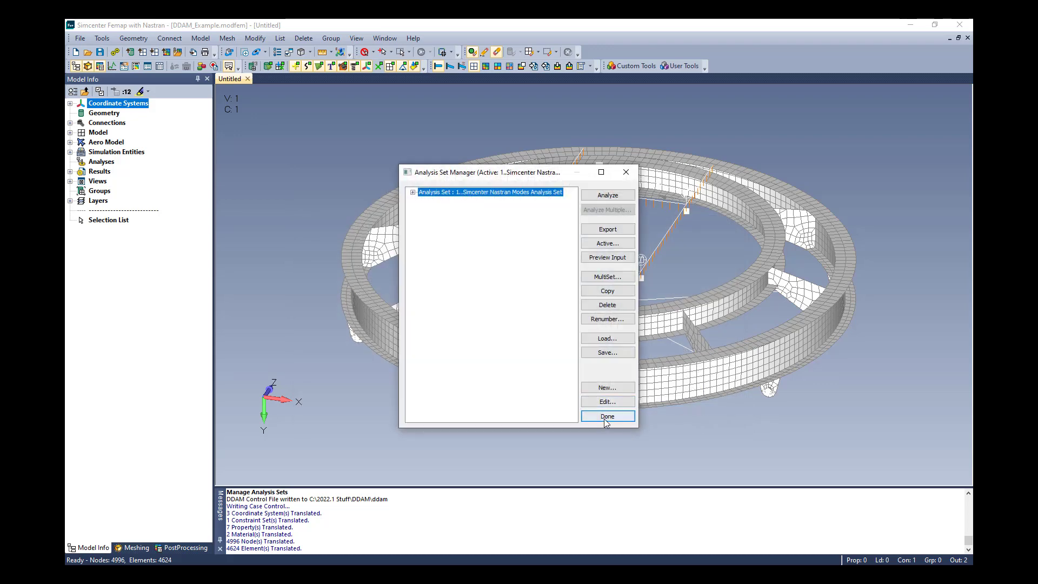
{"action": "left_click", "coordinate": [611, 416]}
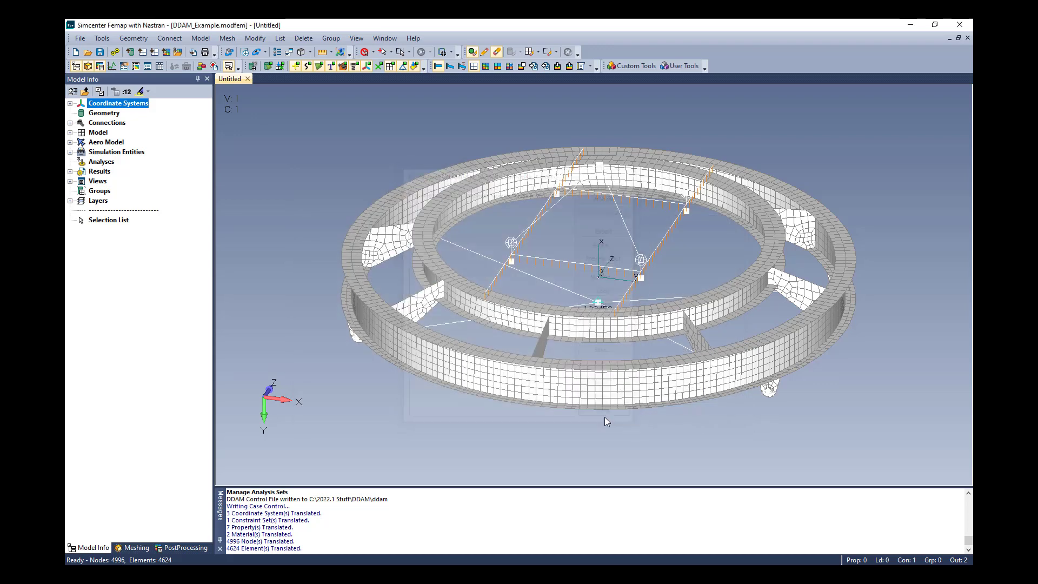
Activate the Summed Modal Y Response output set and display it as an animated contour of Plate Top VonMises Stress
{"action": "left_click", "coordinate": [69, 171]}
{"action": "left_click", "coordinate": [80, 190]}
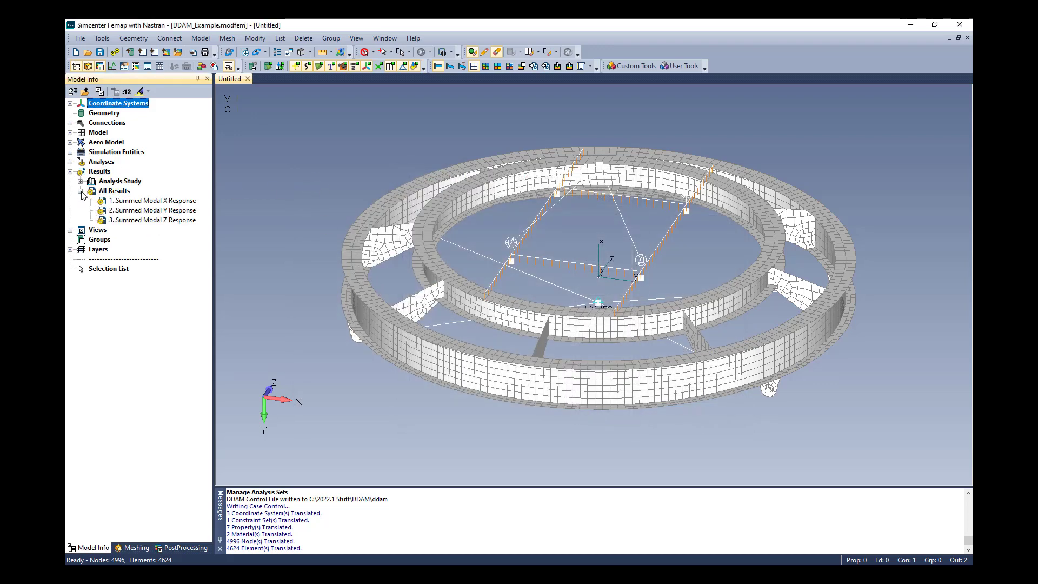
{"action": "double_click", "coordinate": [160, 211]}
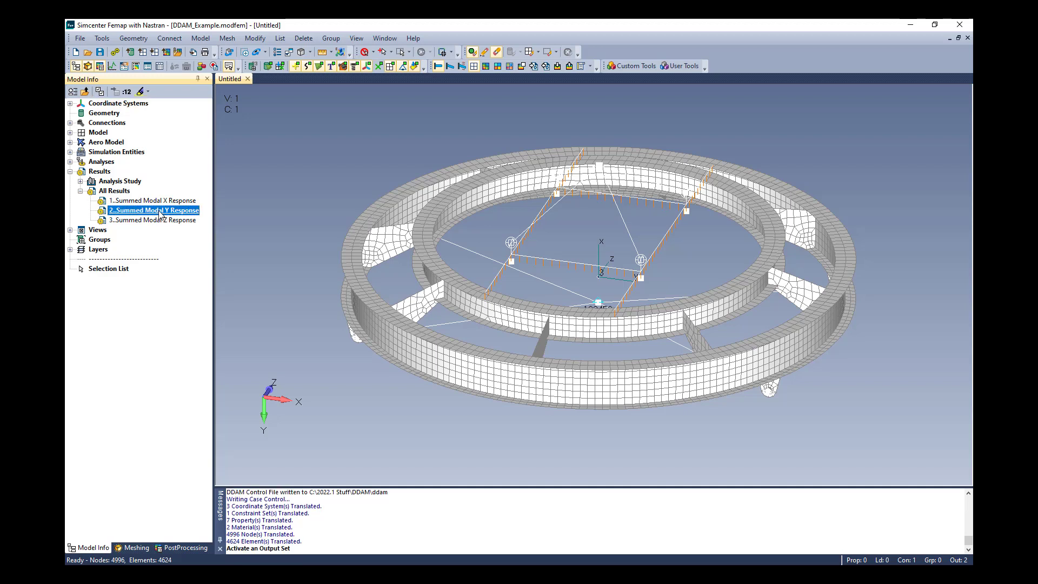
{"action": "left_click", "coordinate": [486, 66]}
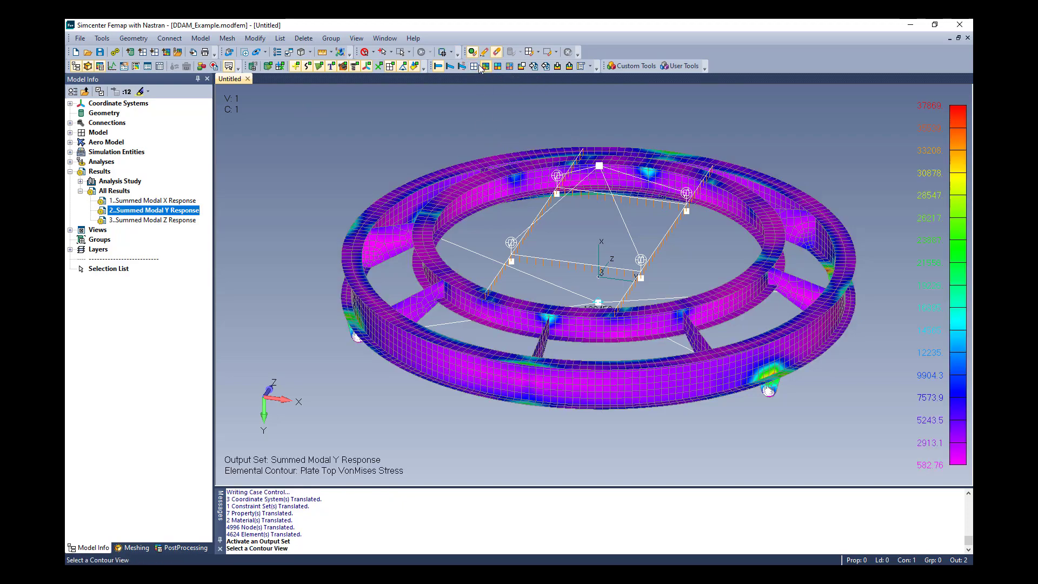
{"action": "left_click", "coordinate": [462, 66]}
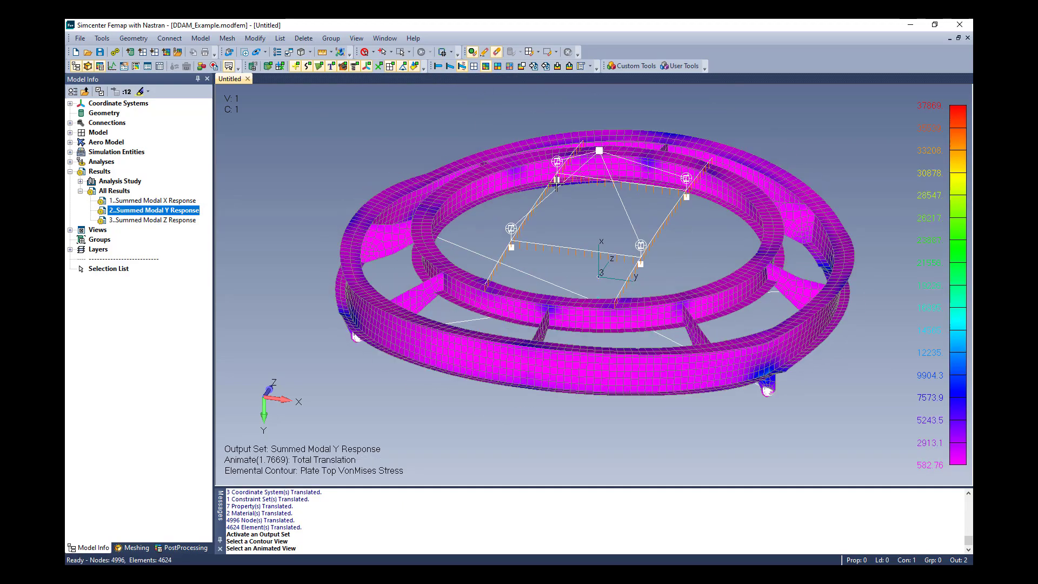